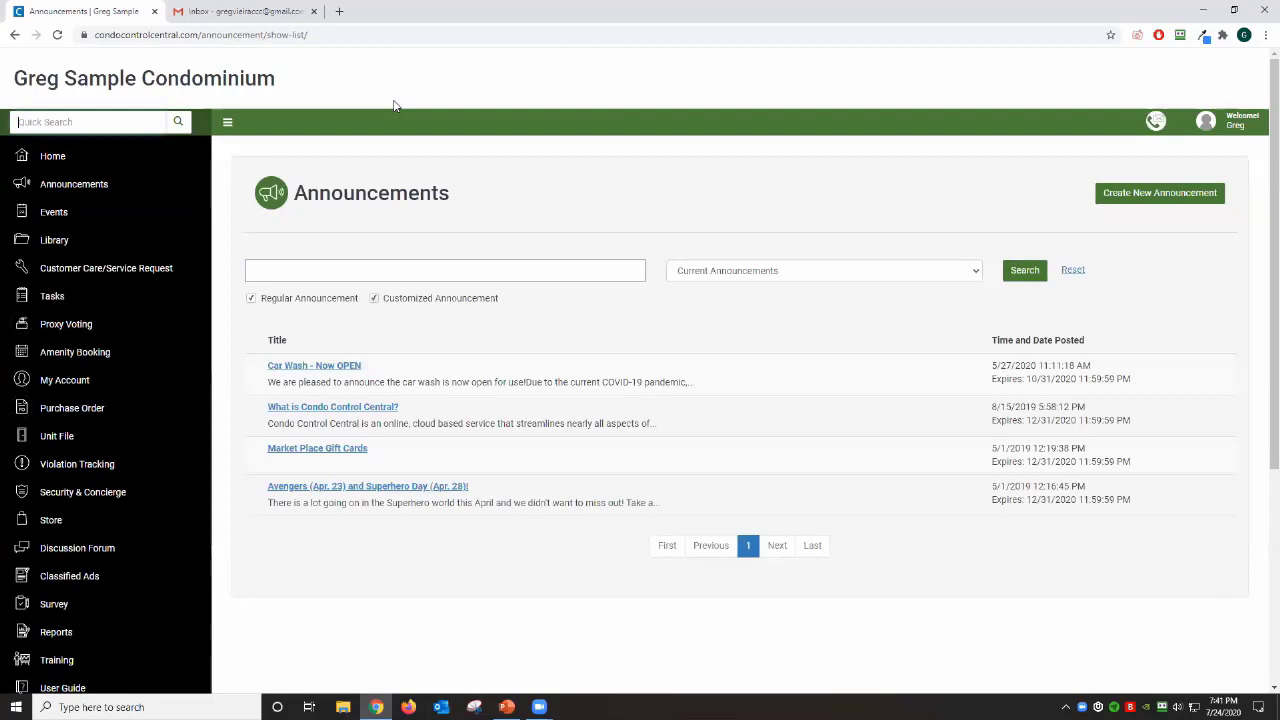
Step: Create a new budget mailout announcement and name it "Budget Mailout Merge"
left_click(1149, 194)
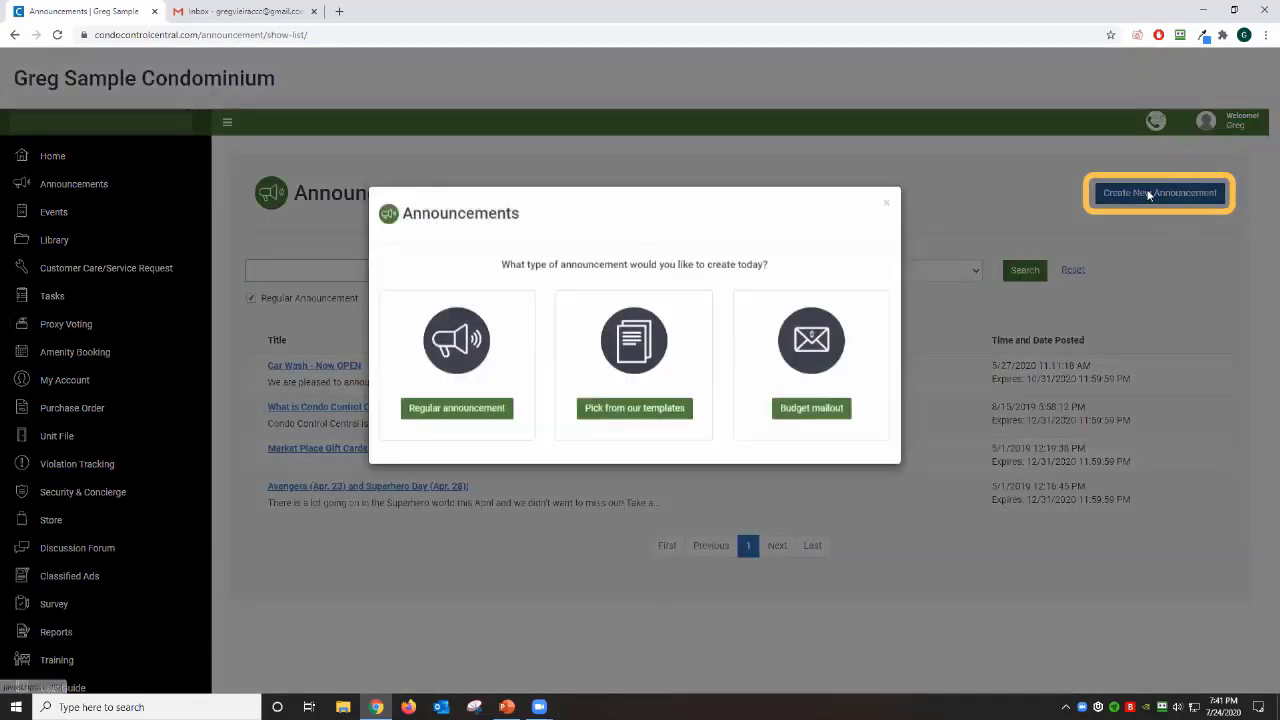
left_click(822, 424)
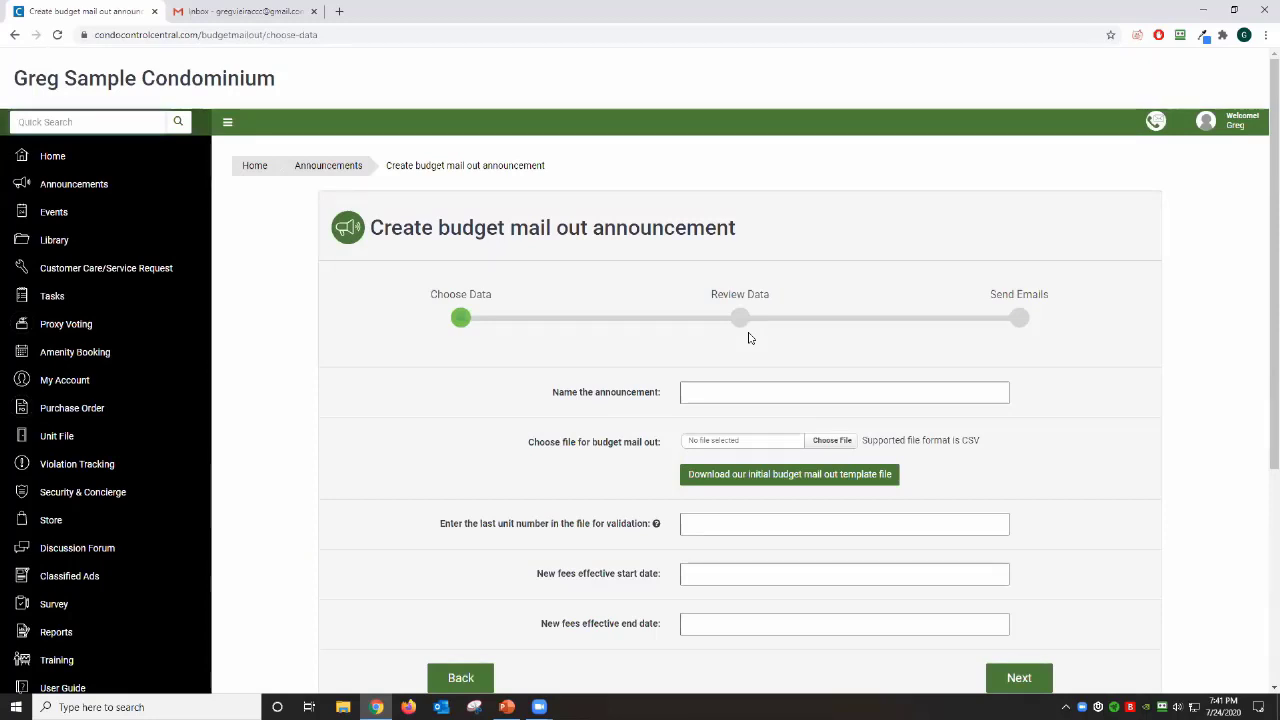
left_click(736, 390)
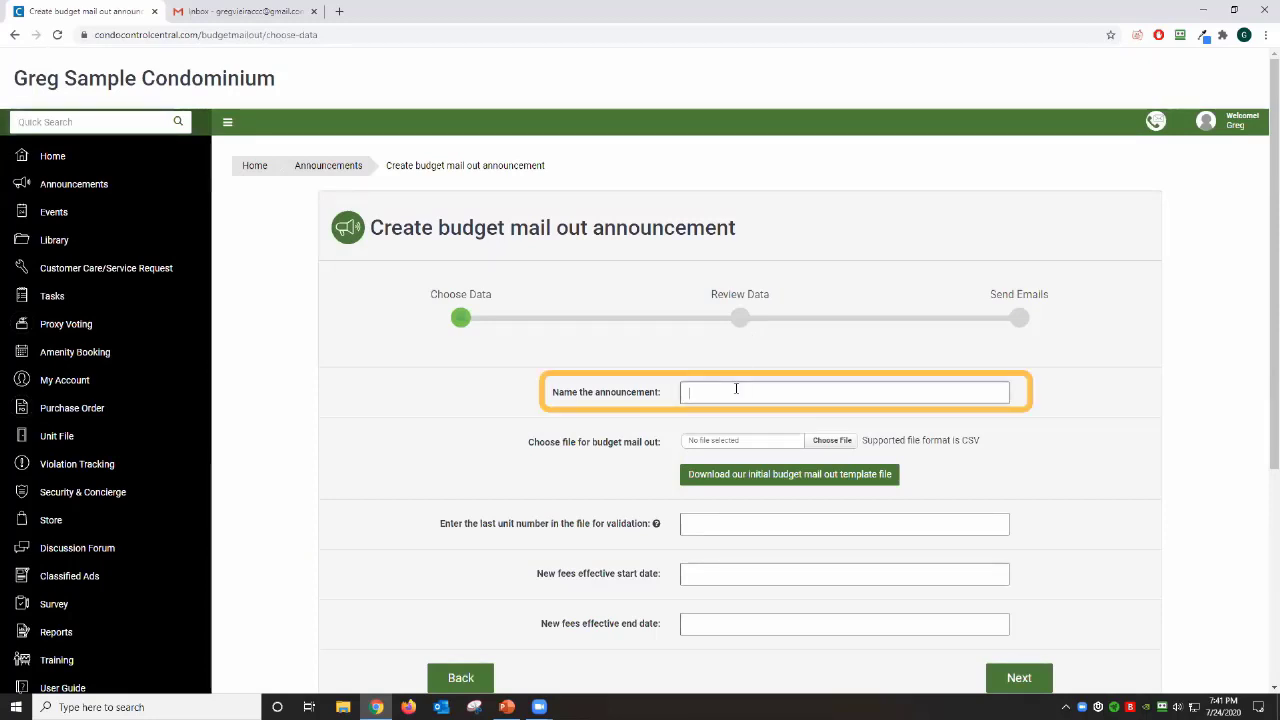
type("Budget Mailout Merge")
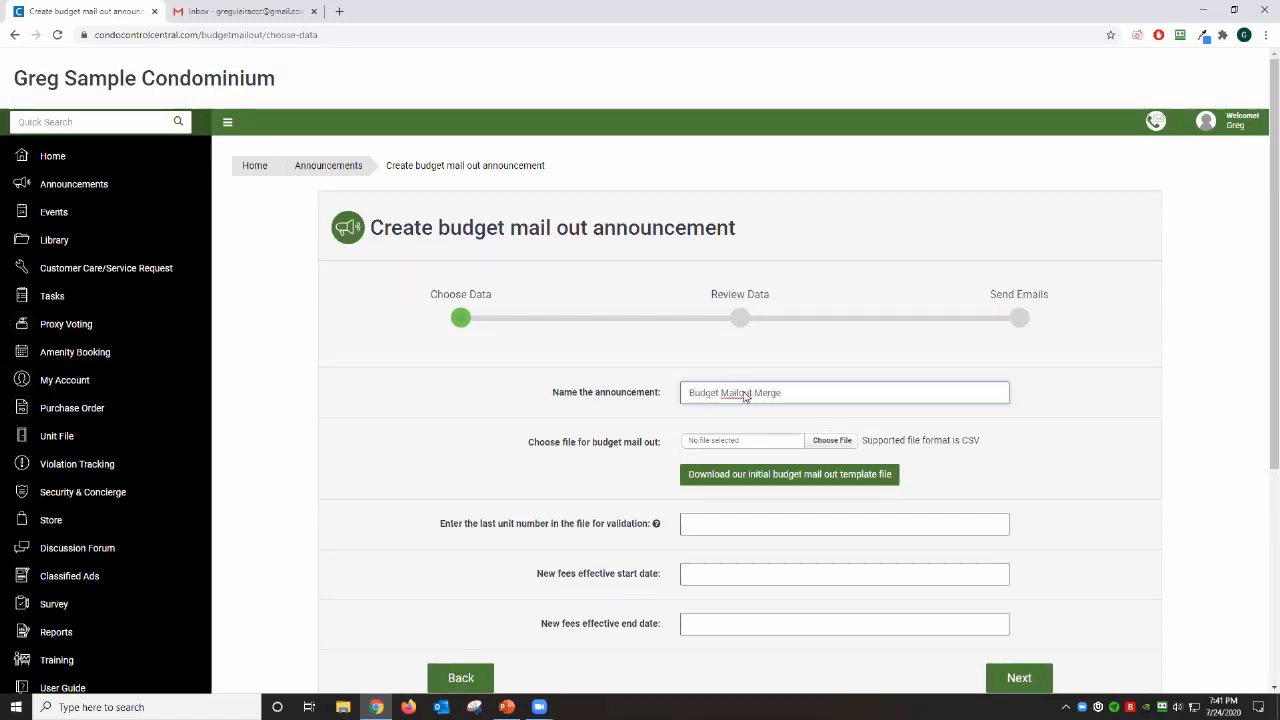
Step: Download the initial budget mail out template file, open it in Excel and fit the width of column B to its heading
scroll(740, 395, "down", 1)
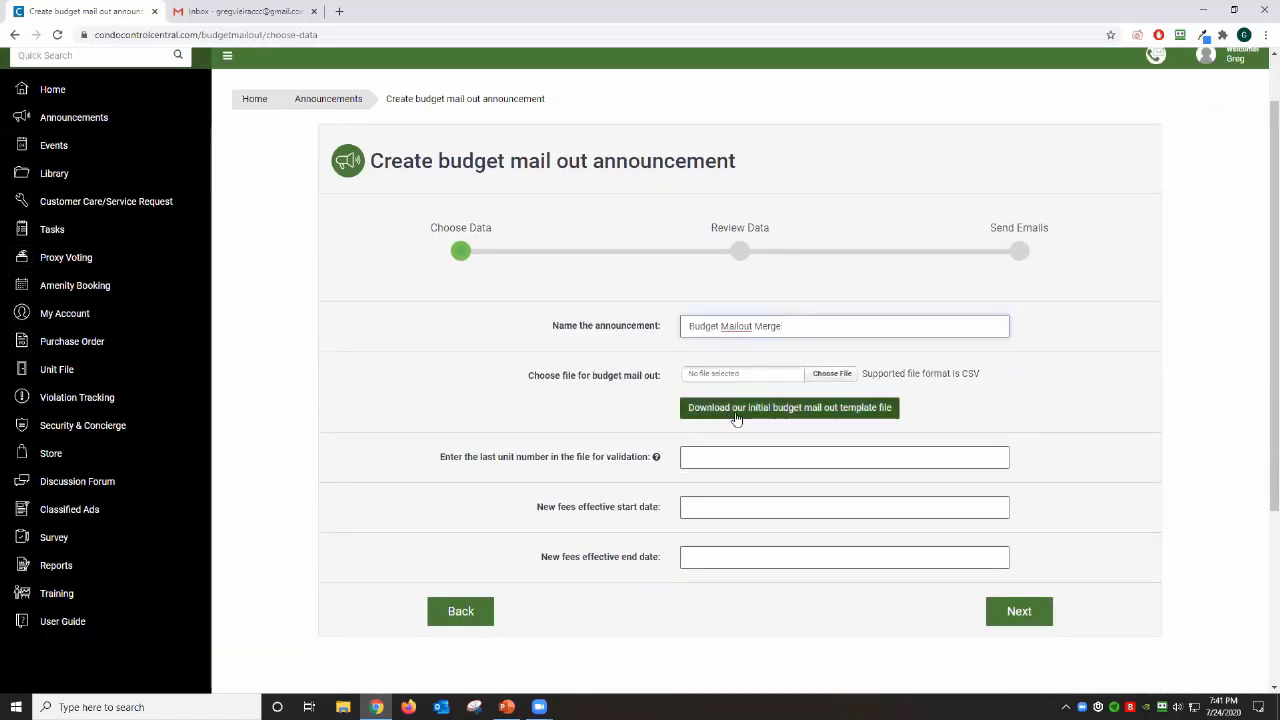
left_click(786, 413)
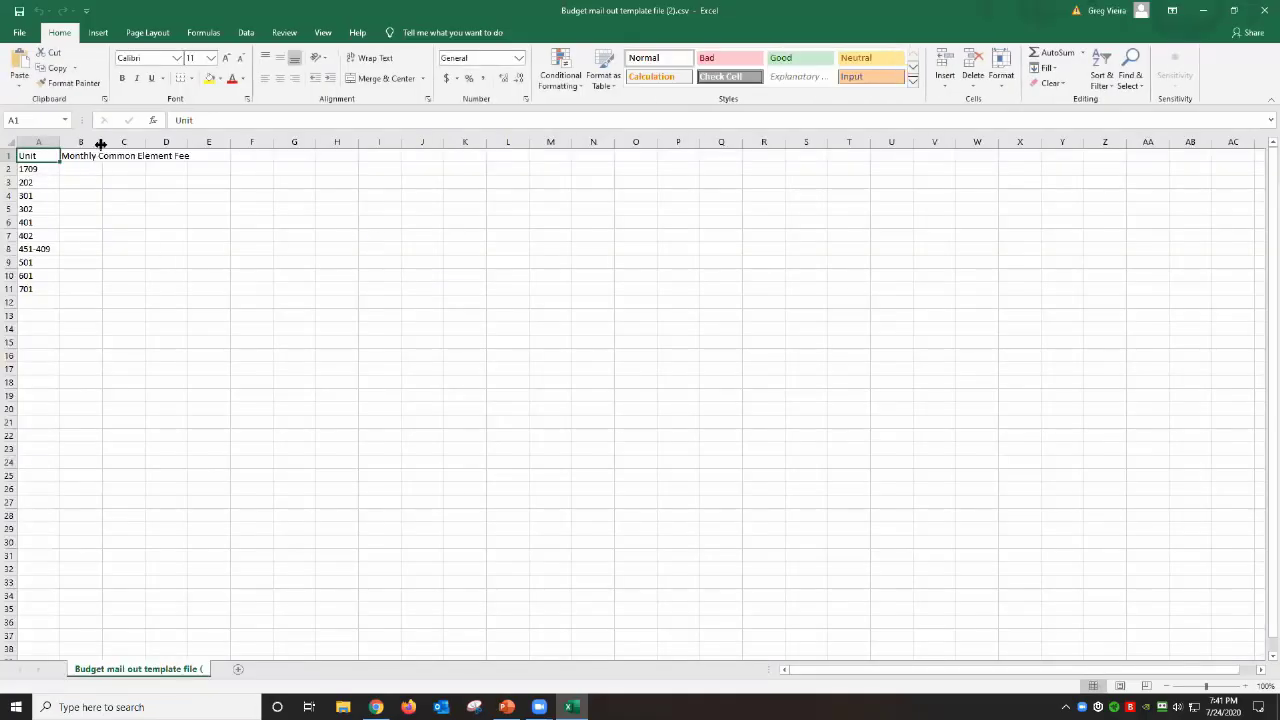
double_click(102, 141)
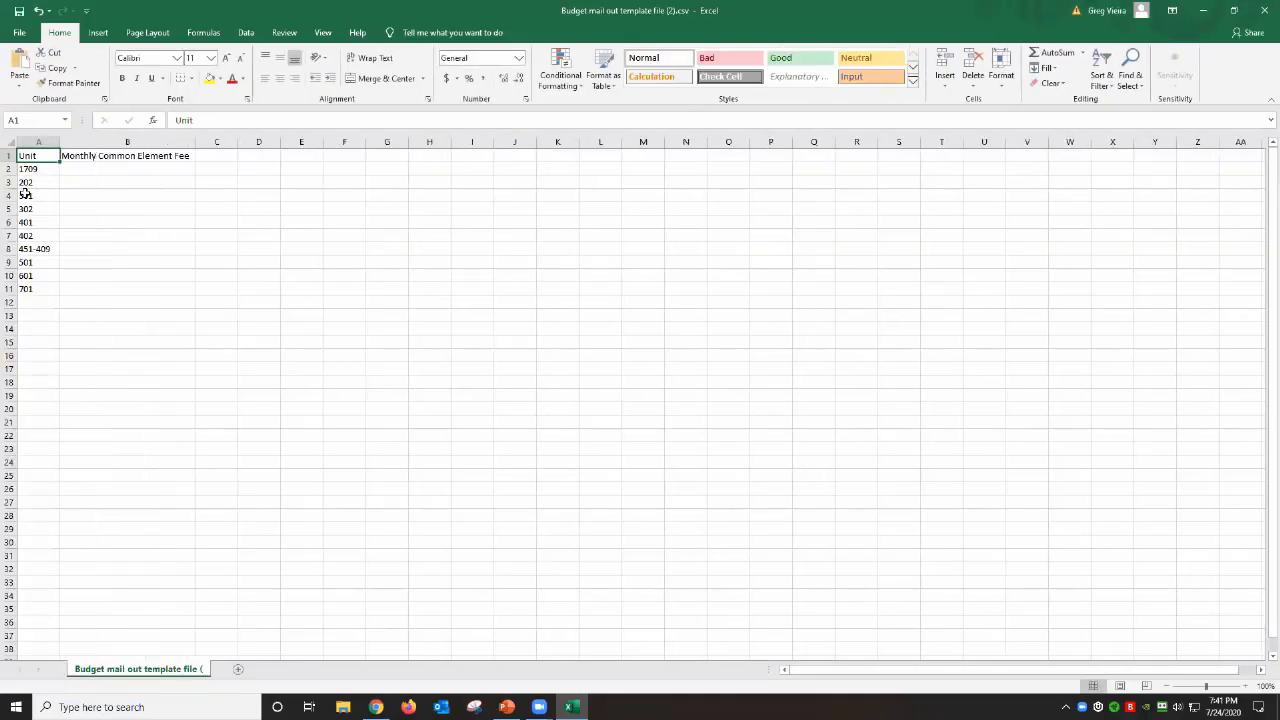
Step: Fill the Monthly Common Element Fee column for all units in B2:B11, running from 200 to 1100 in increments of 100
left_click(158, 170)
type("200")
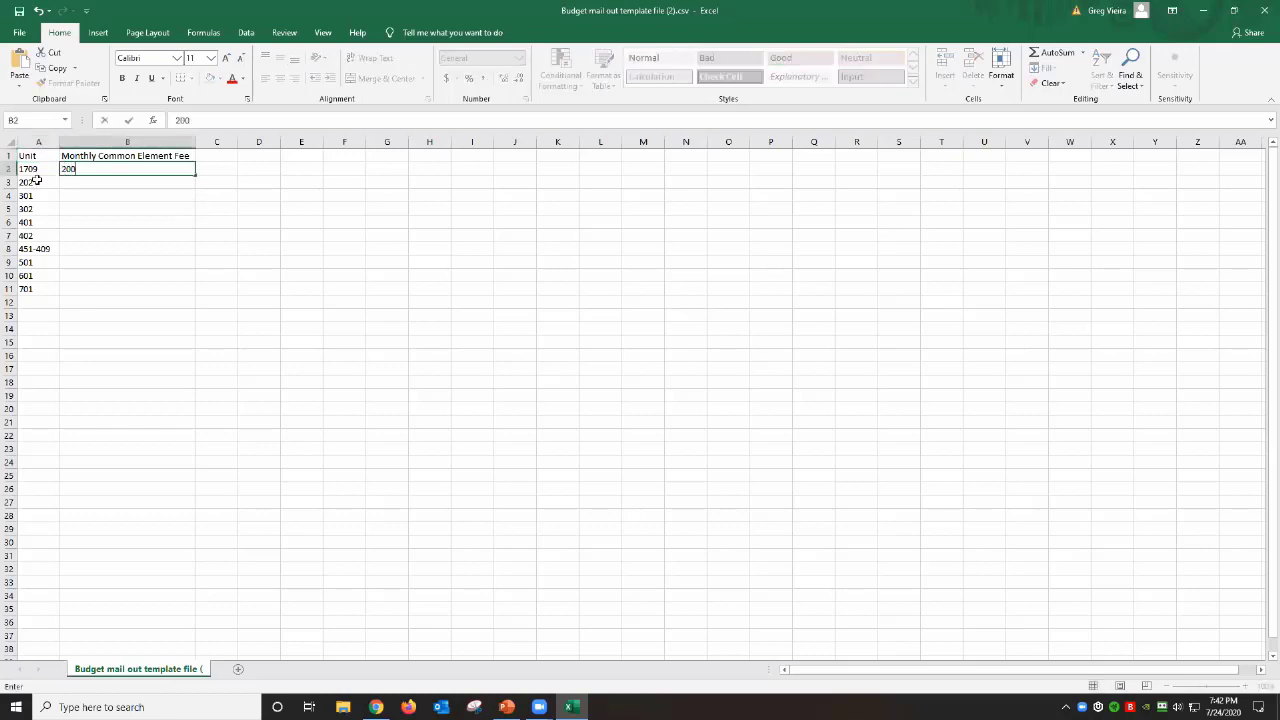
key("Return")
type("300")
key("Return")
left_click_drag(128, 167, 200, 292)
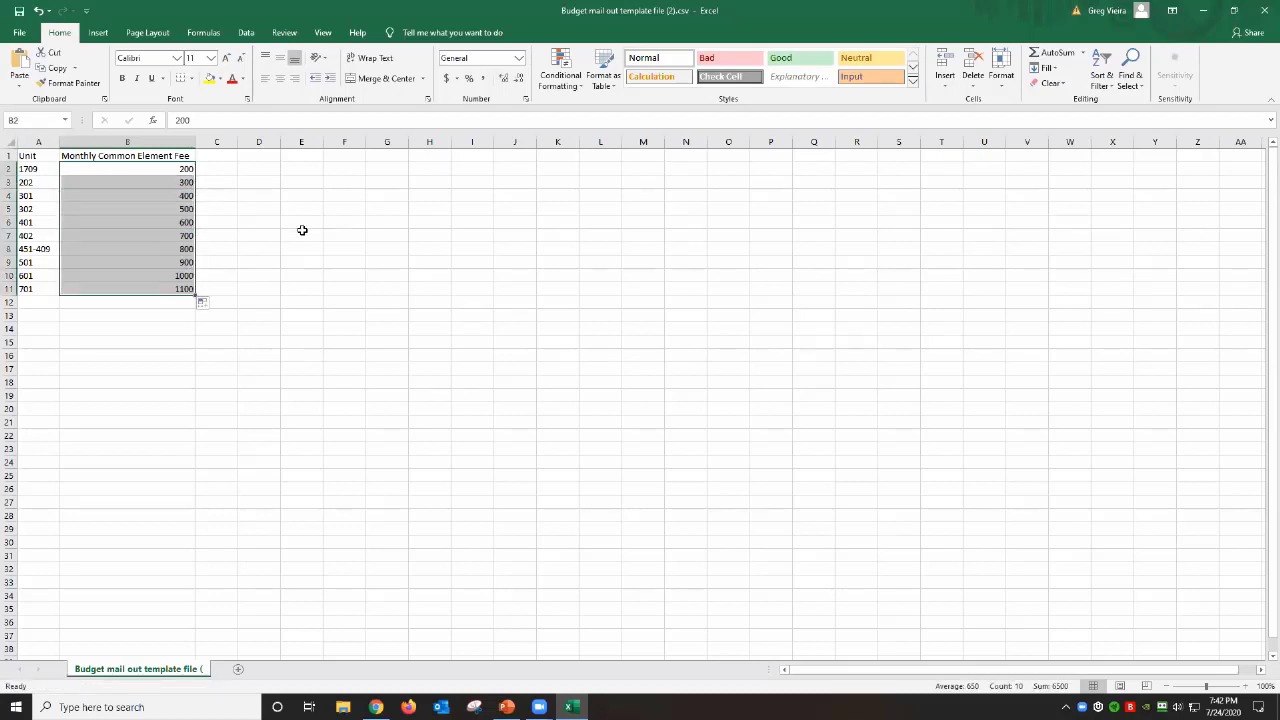
left_click(302, 230)
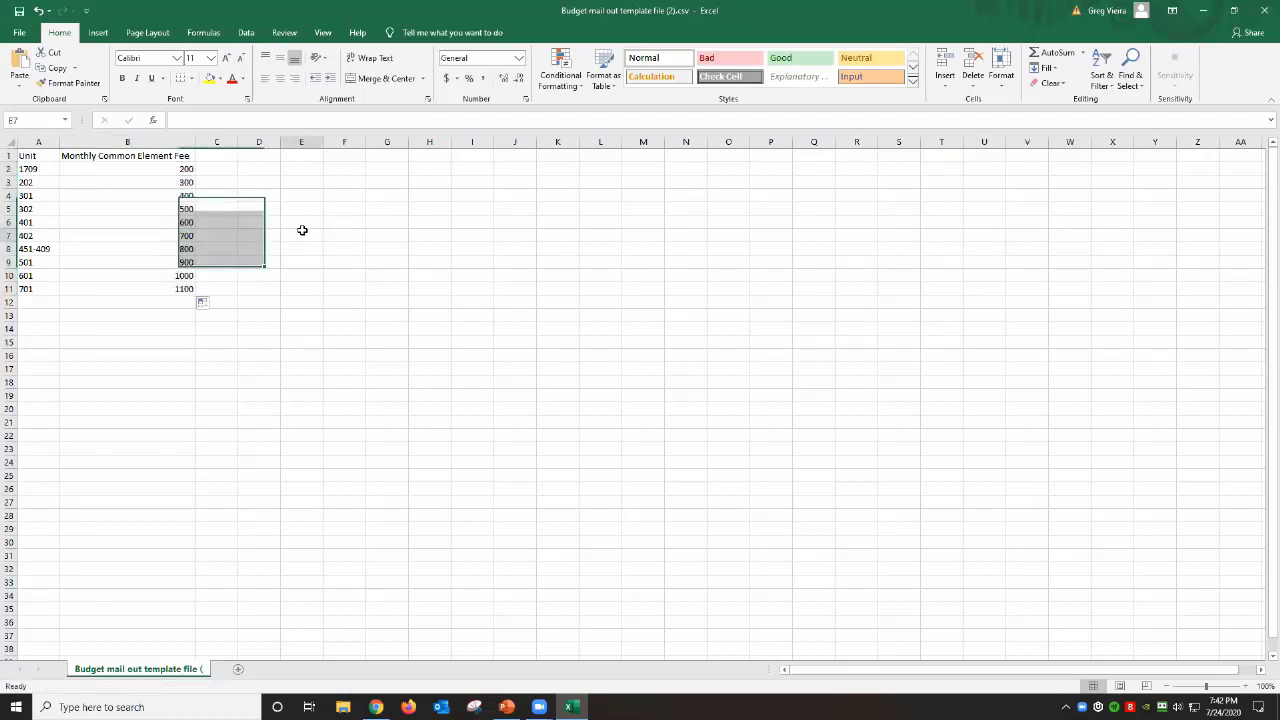
Step: Save the sheet to the Desktop as the comma-delimited CSV "Budget mail out template file (2).csv"
left_click(17, 33)
left_click(34, 209)
left_click(166, 240)
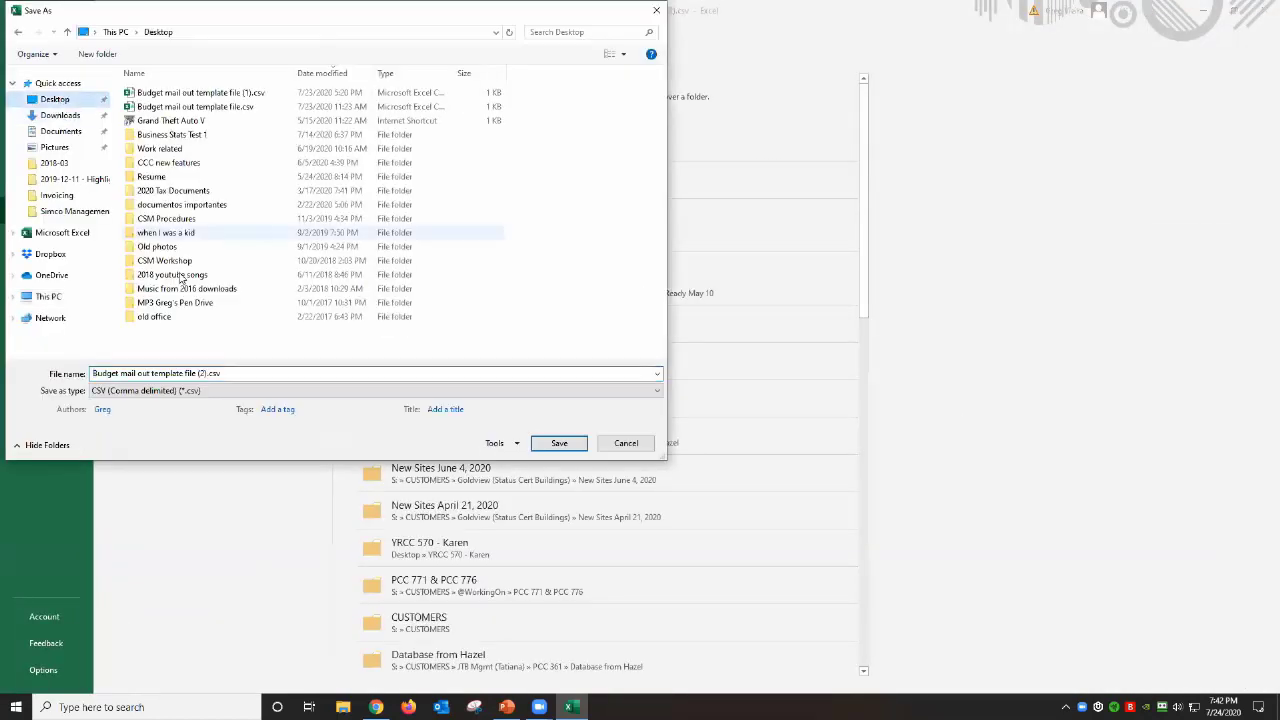
left_click(558, 443)
left_click(589, 395)
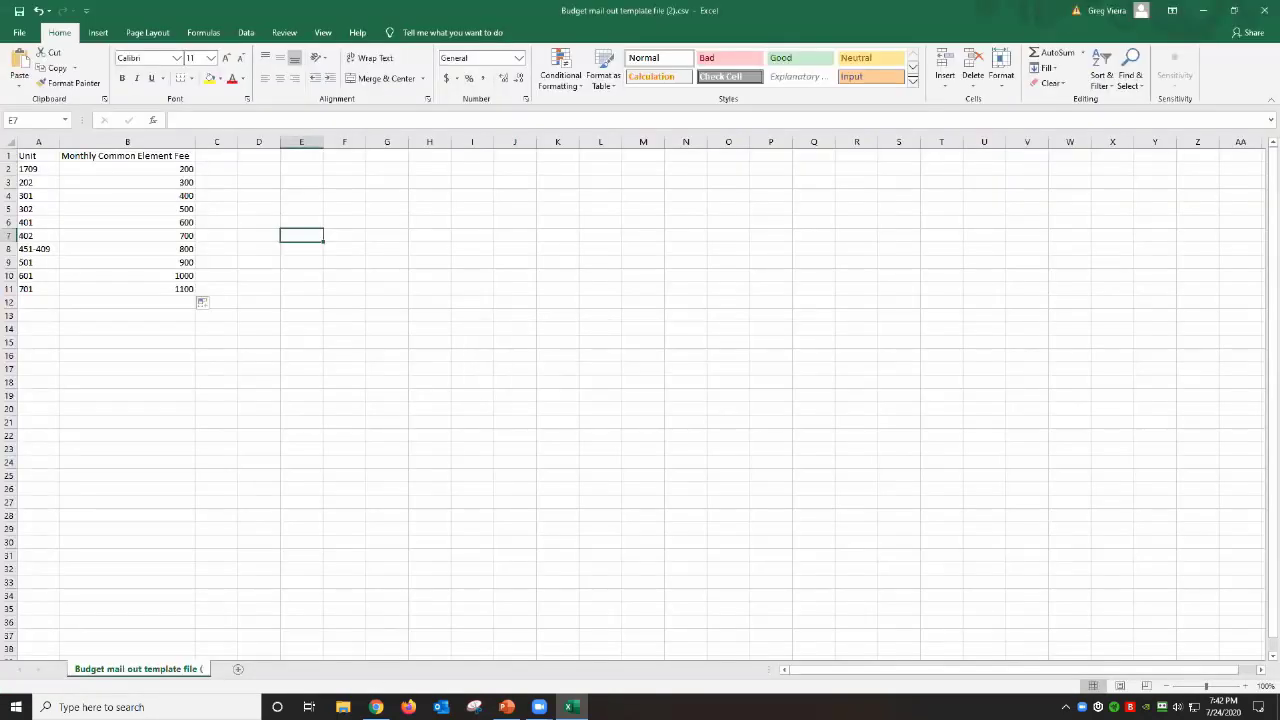
Step: Return to the announcement form in Chrome and choose "Budget mail out template file (2).csv" from the Desktop as the mail out file
left_click(376, 707)
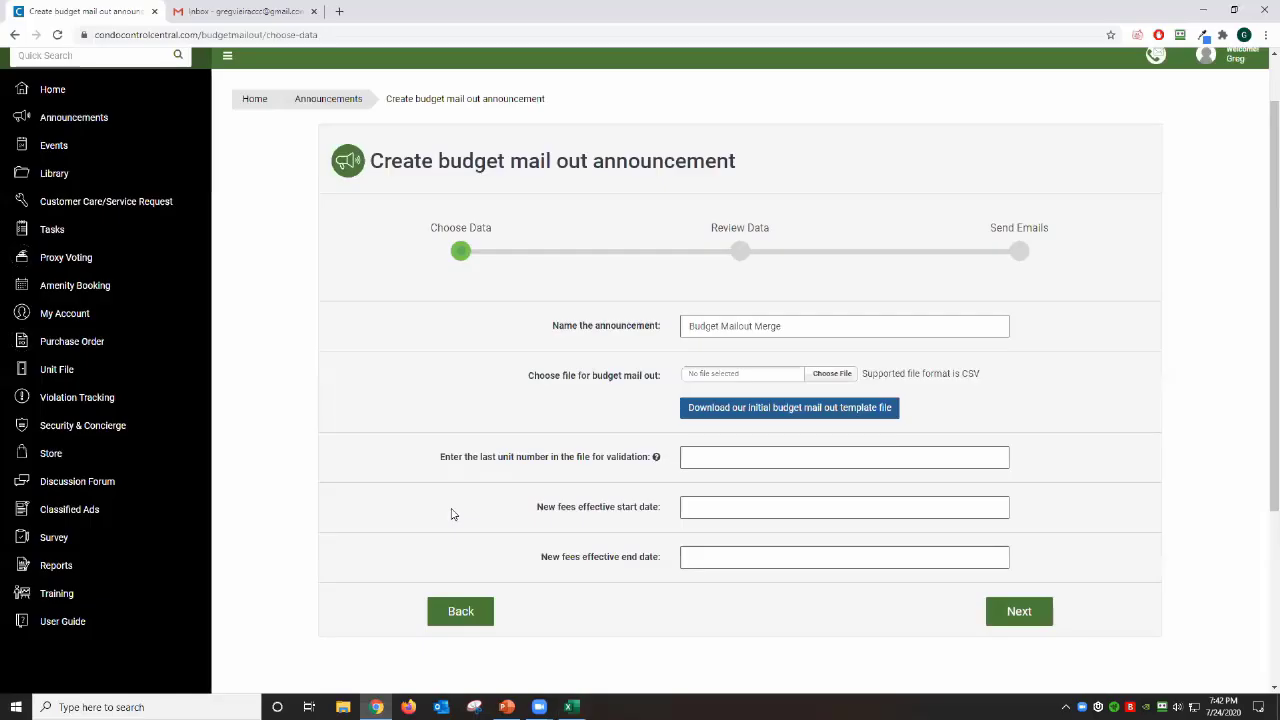
left_click(832, 373)
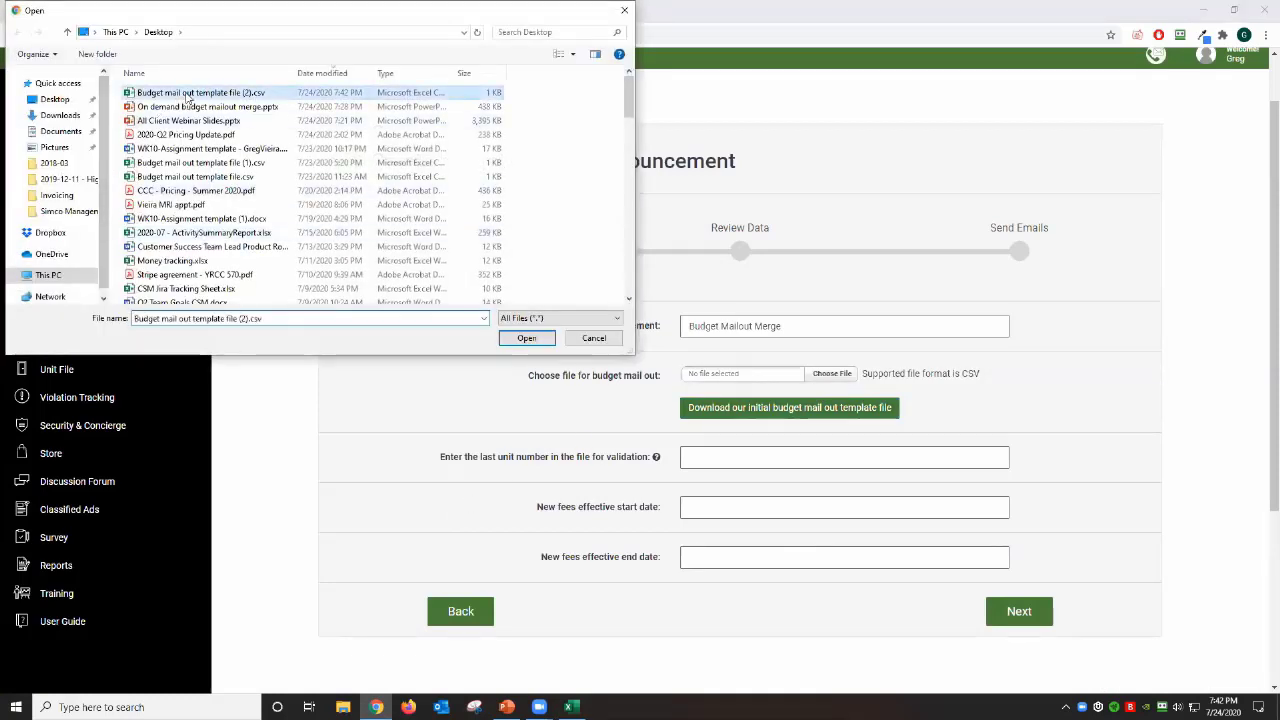
left_click(200, 92)
key("Return")
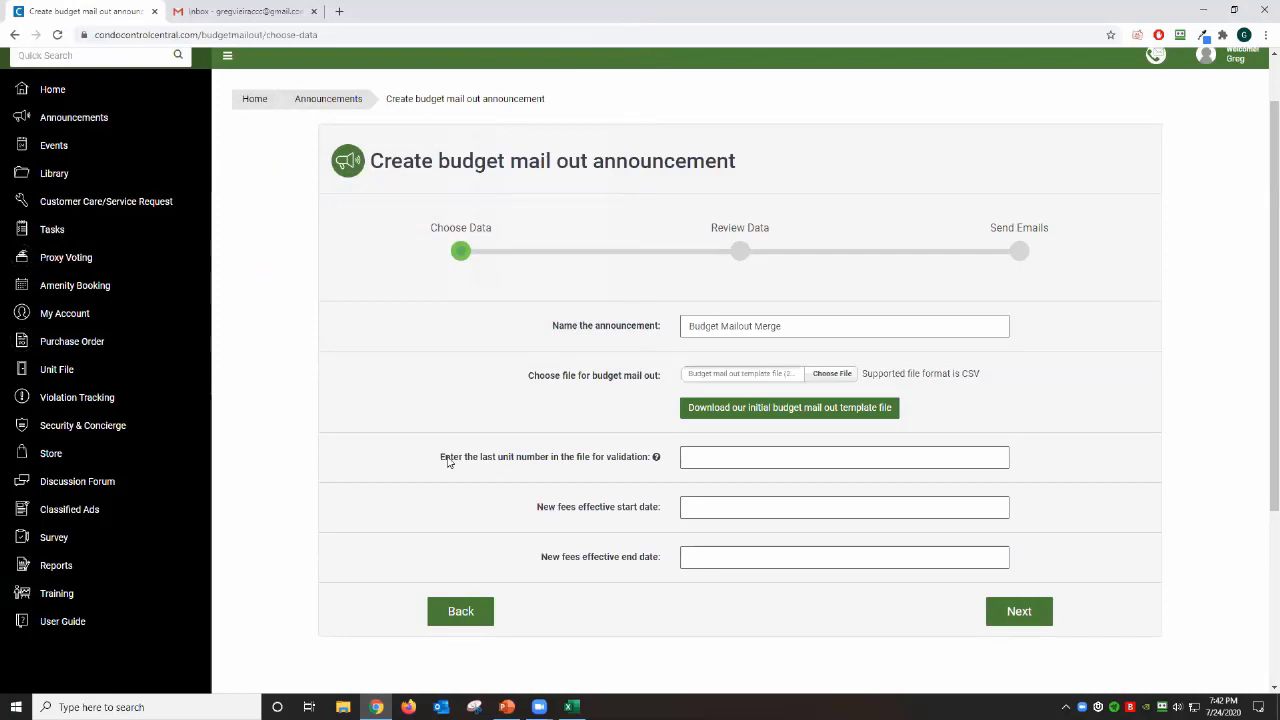
Step: Enter 701 as the validation unit number, set the new fees to run from 08/01/2020 to 07/31/2021, and continue to the data review
left_click_drag(441, 458, 636, 466)
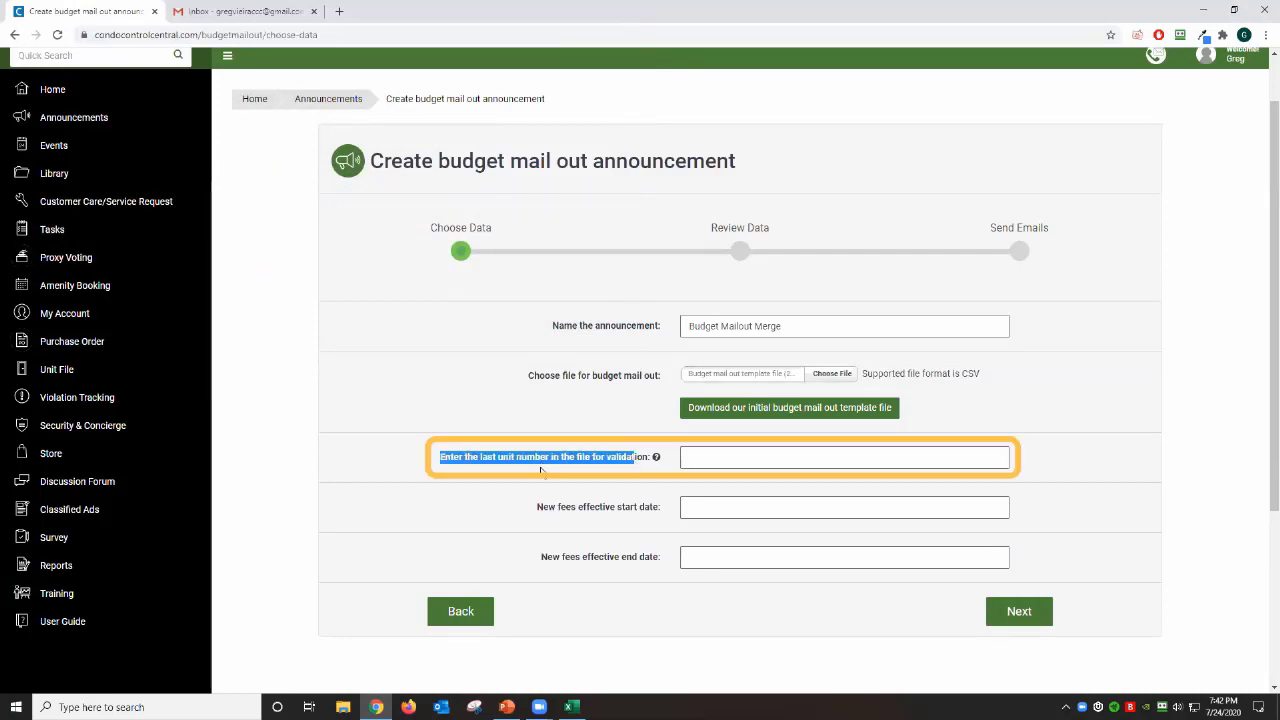
left_click(713, 457)
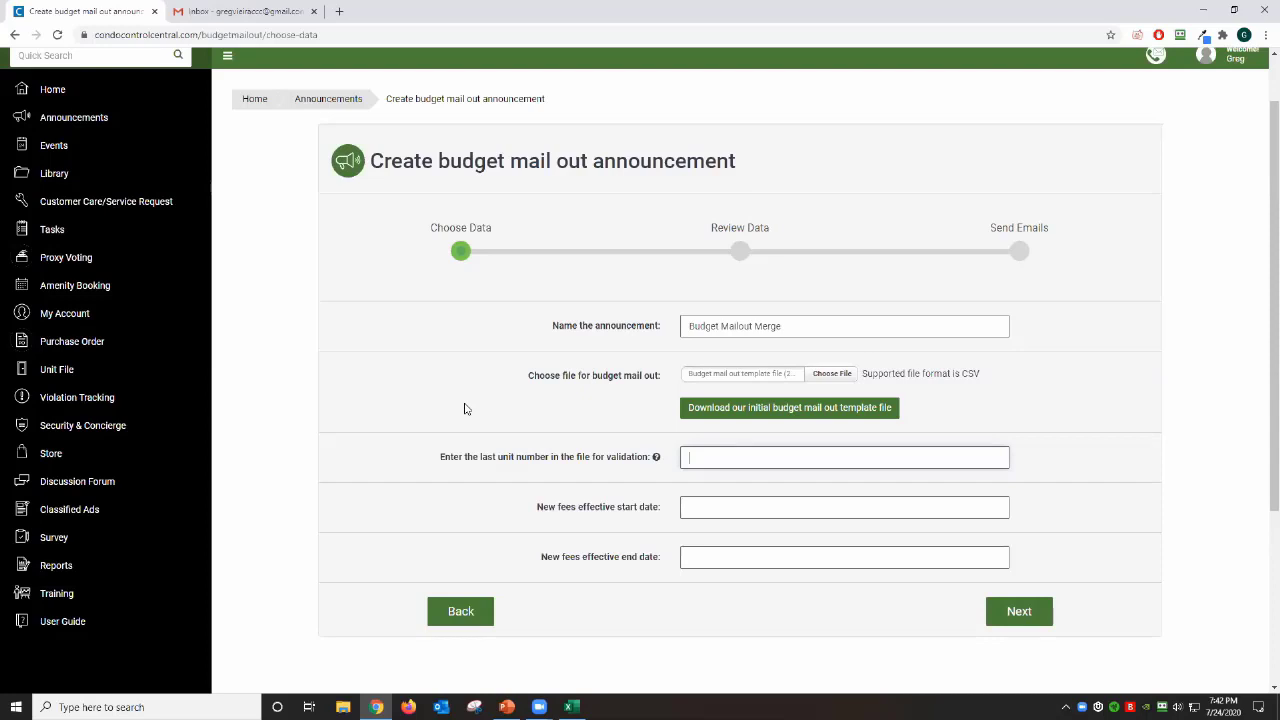
type("701")
left_click(708, 507)
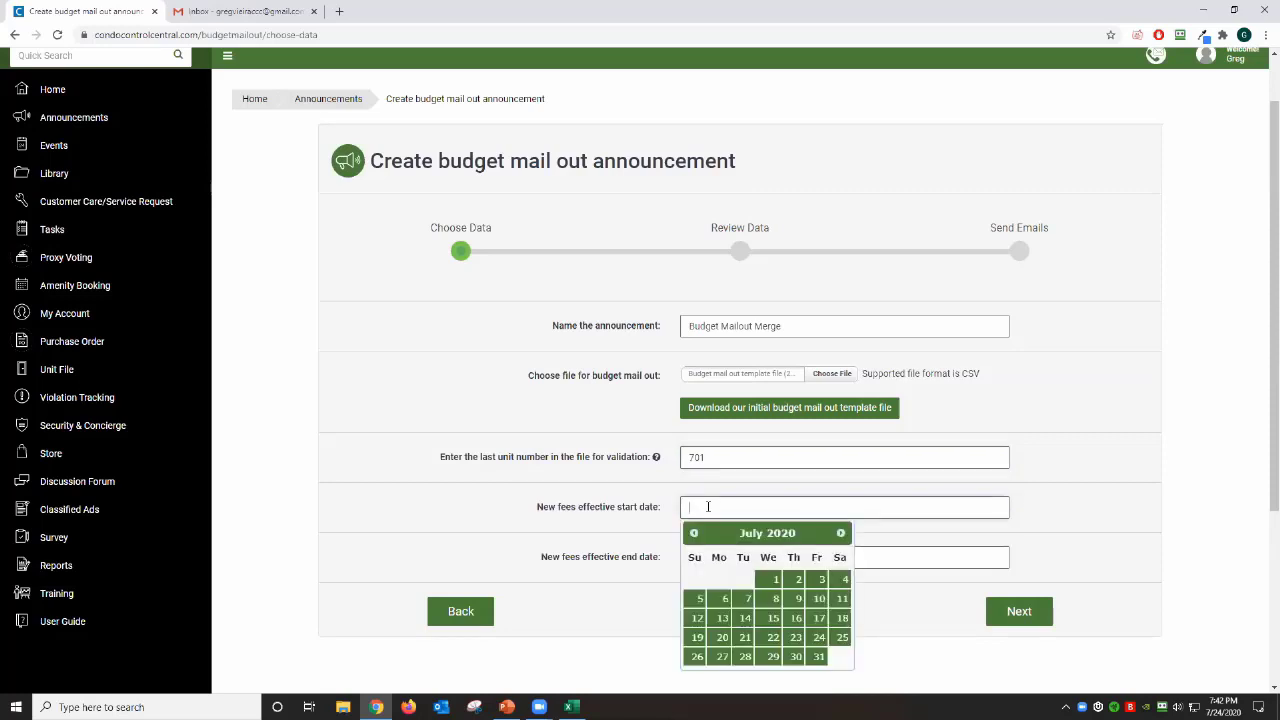
left_click(841, 533)
left_click(842, 579)
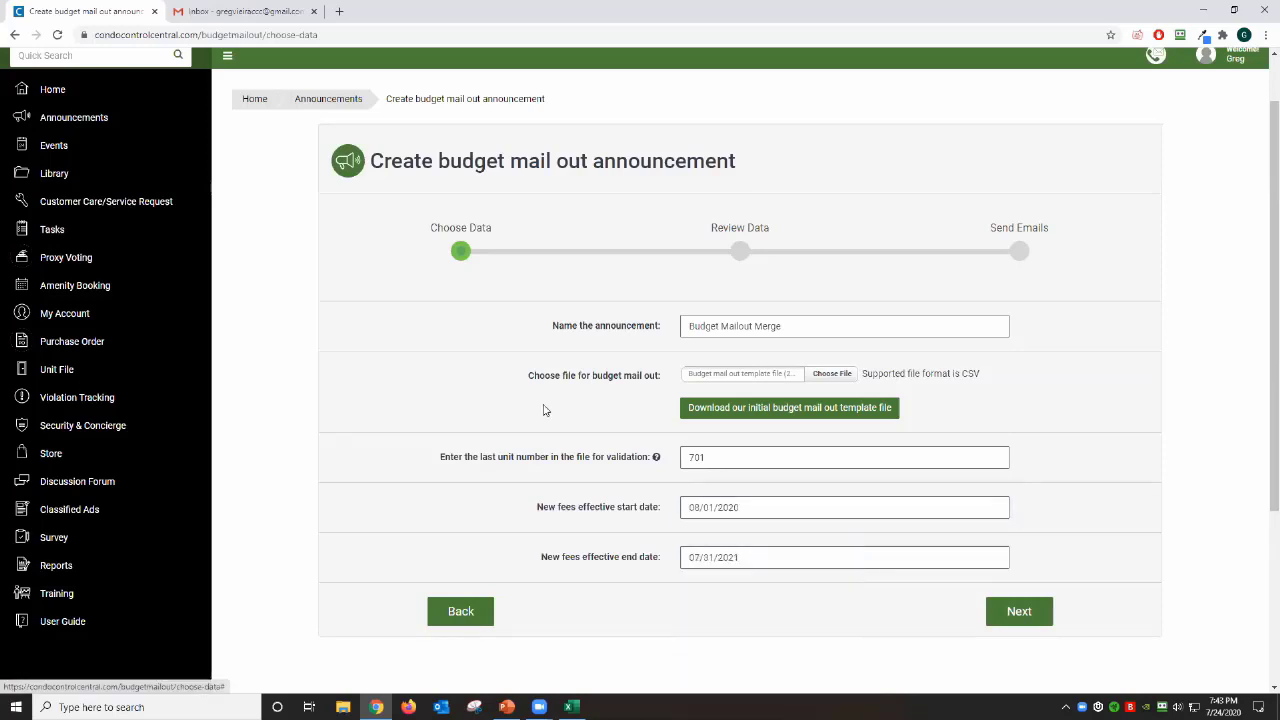
scroll(540, 390, "down", 1)
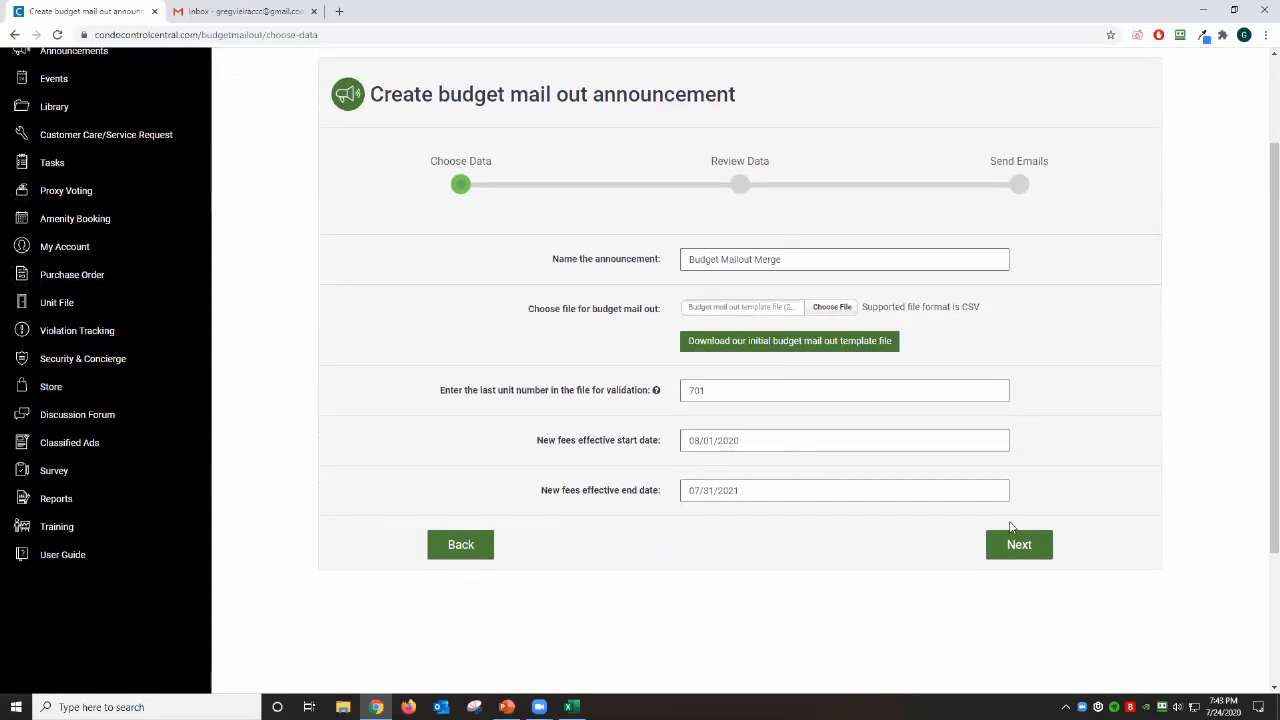
left_click(1016, 543)
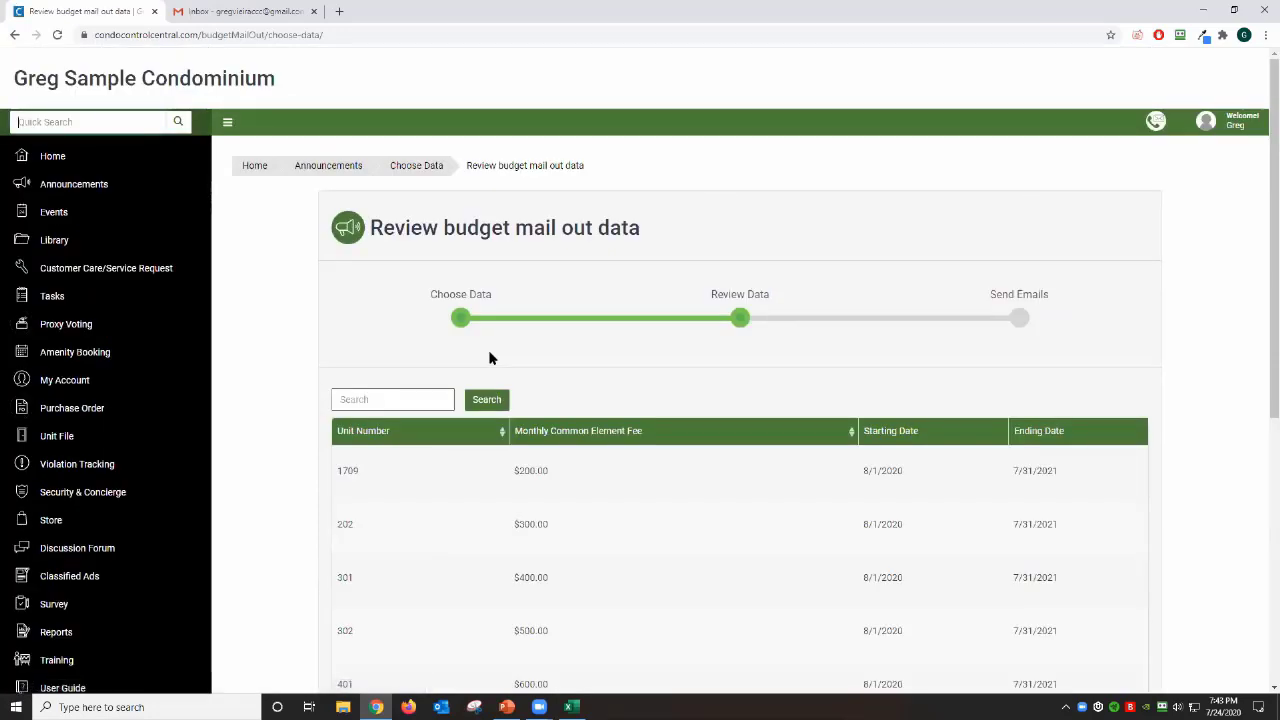
Step: Review the listed unit fees and dates, and search the data for unit 402 and for unit 701
scroll(660, 335, "down", 2)
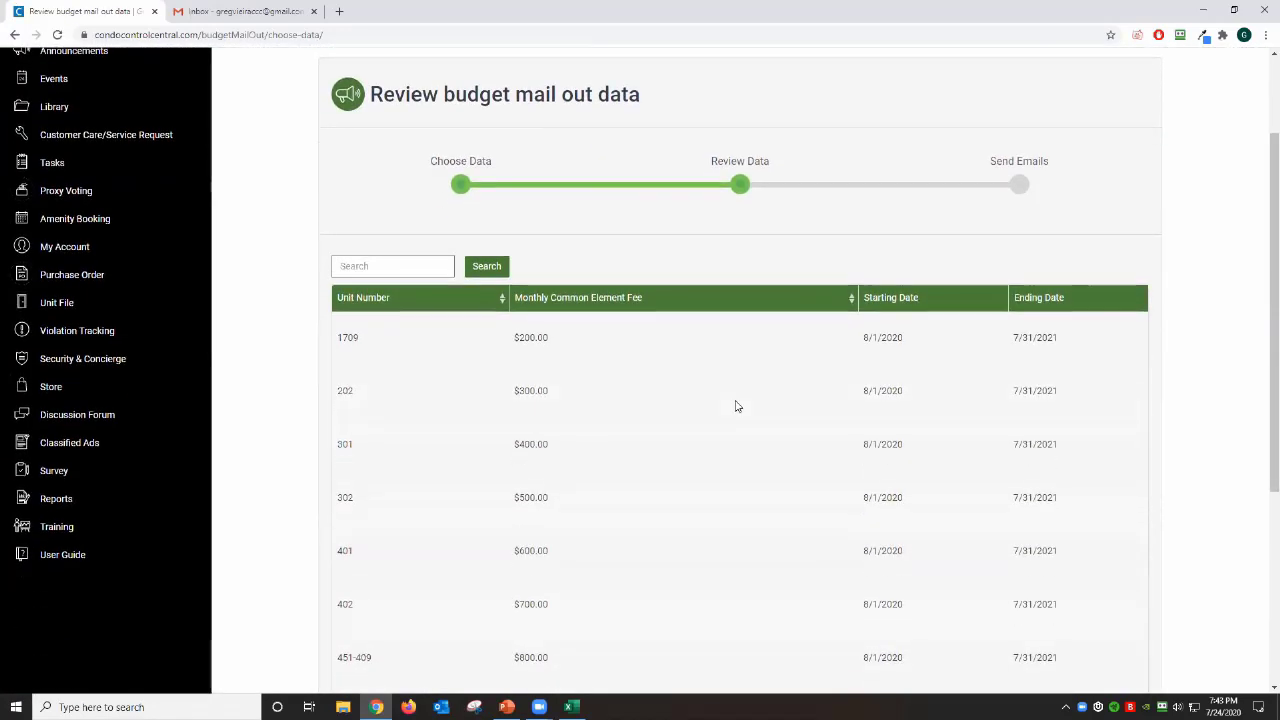
scroll(708, 396, "down", 2)
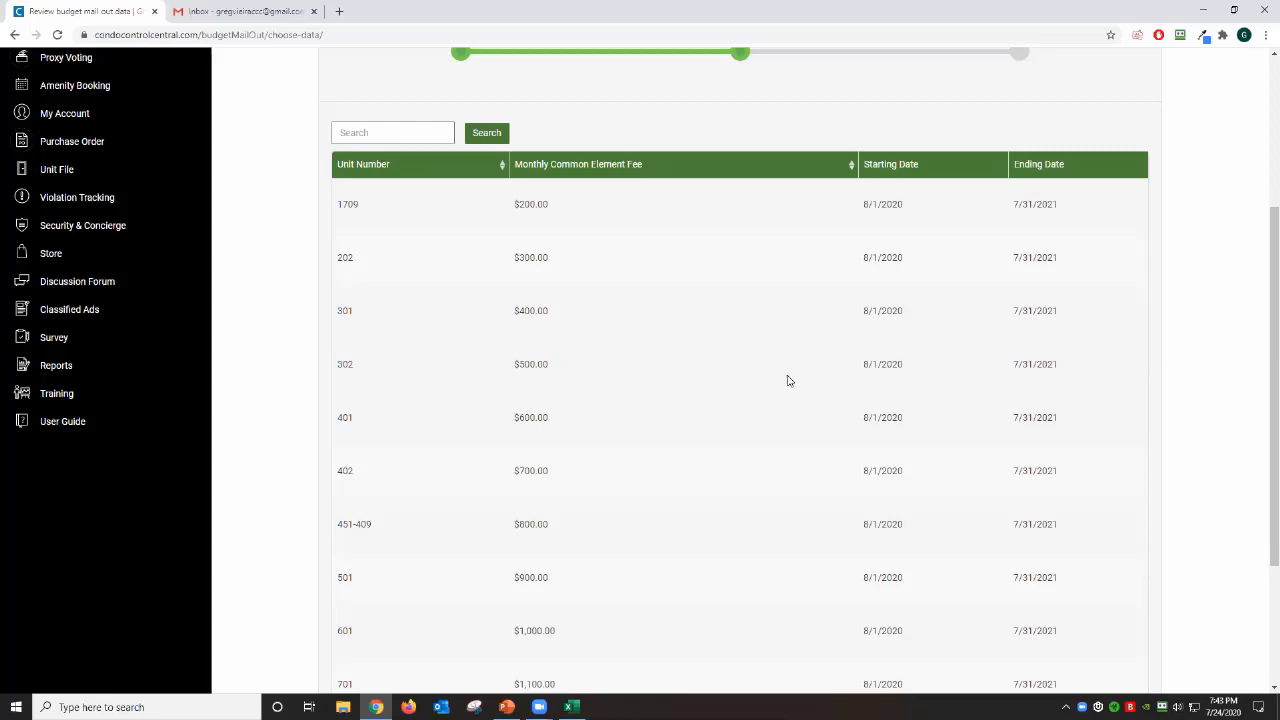
left_click(381, 132)
type("402")
key("Return")
double_click(361, 132)
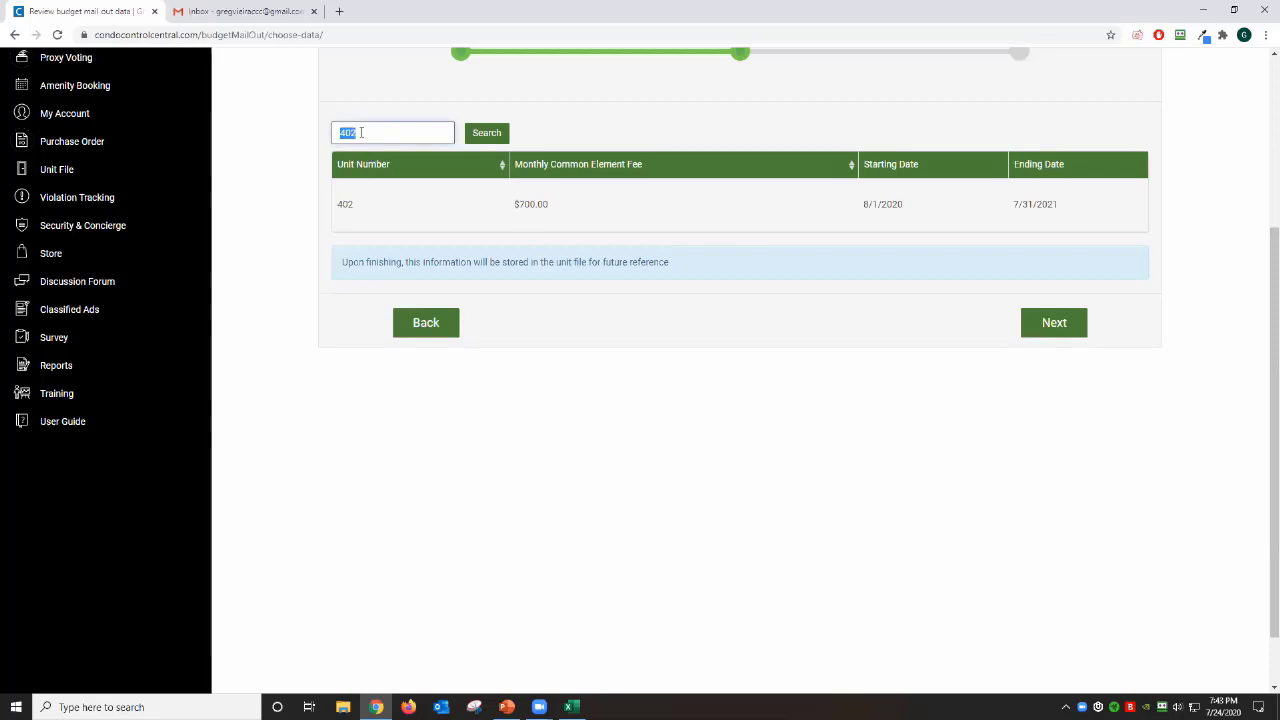
type("701")
key("Return")
scroll(604, 369, "up", 1)
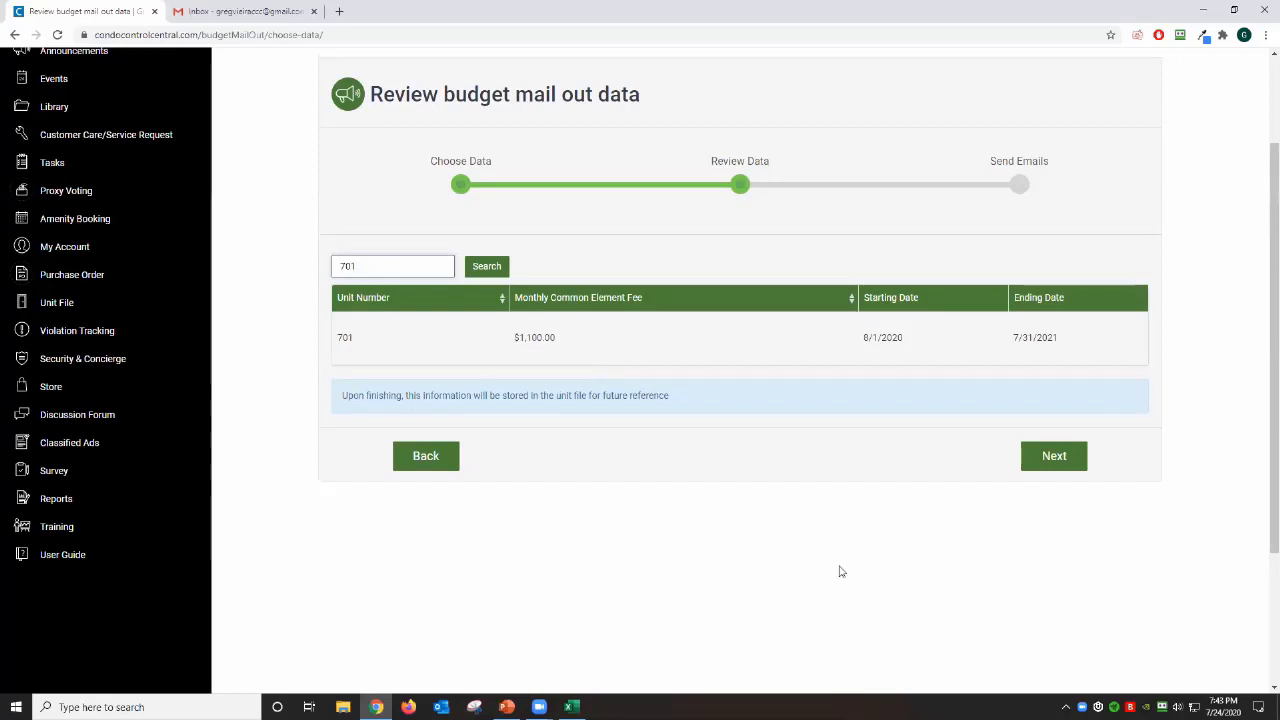
Step: Continue to the email sending stage, look over the template letter and select Owners as the recipient group
left_click(1054, 456)
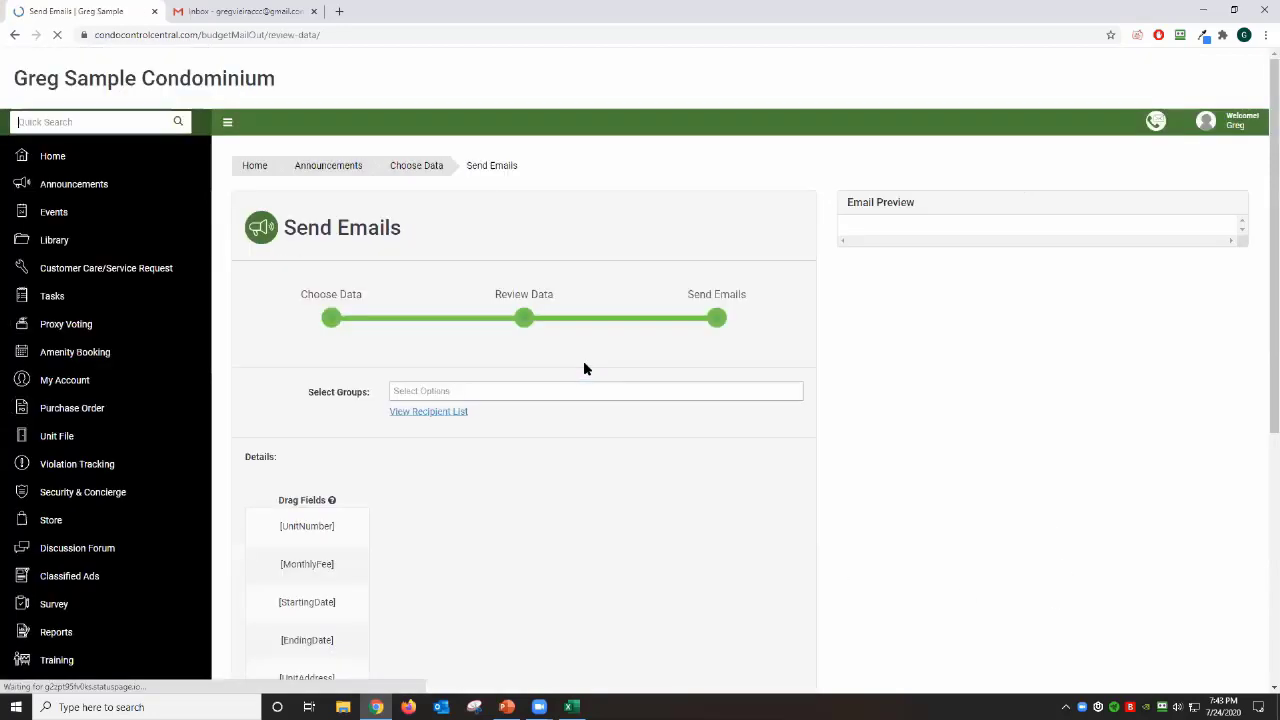
scroll(700, 320, "down", 3)
left_click_drag(795, 382, 795, 688)
scroll(737, 530, "up", 1)
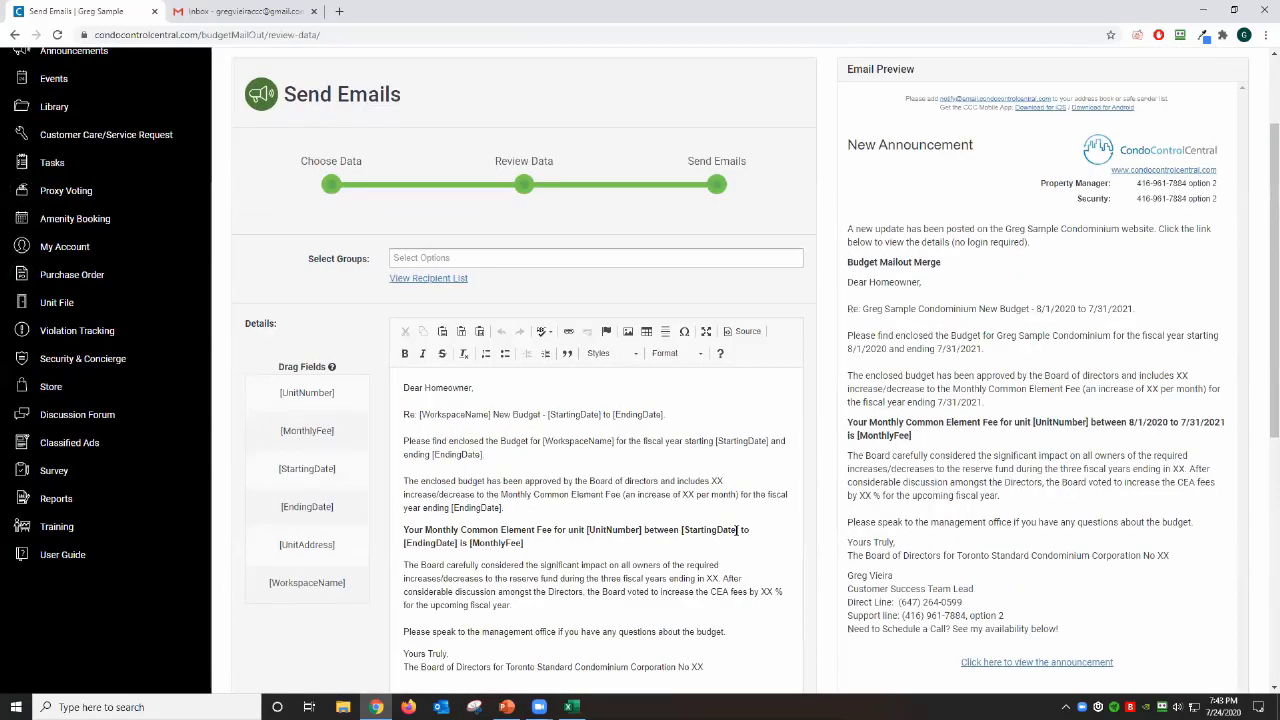
scroll(737, 530, "up", 1)
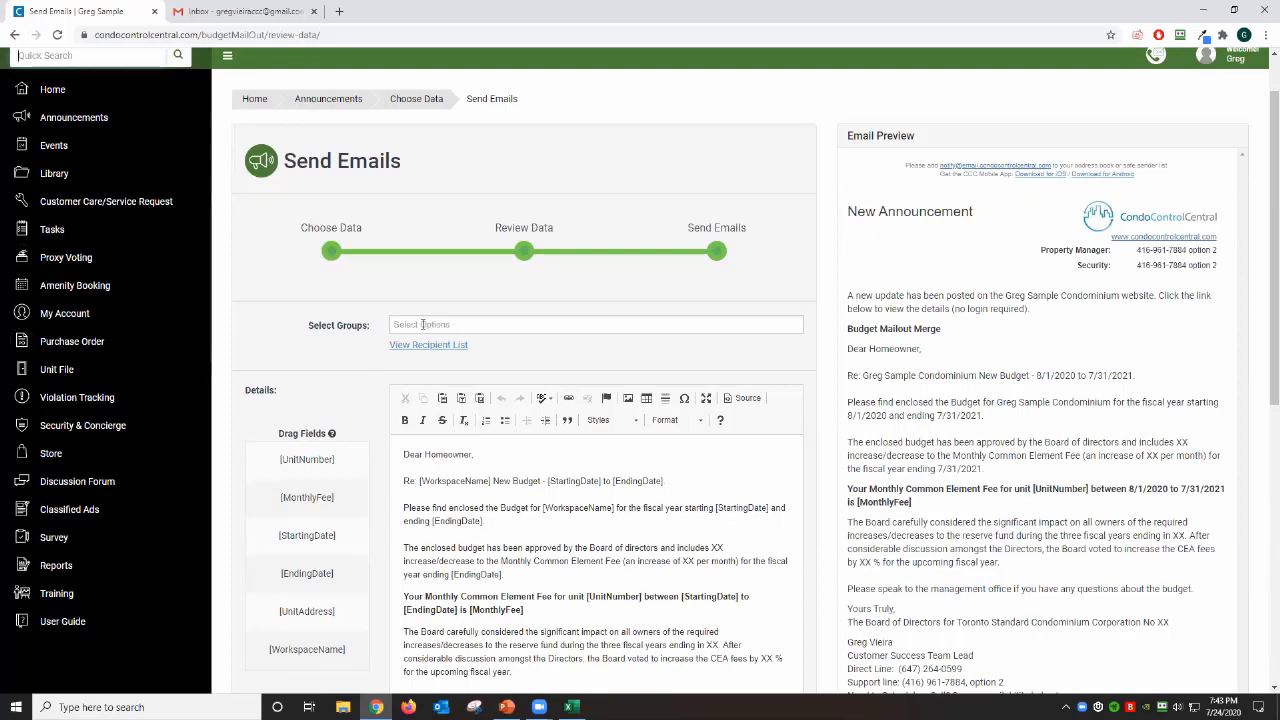
left_click(422, 325)
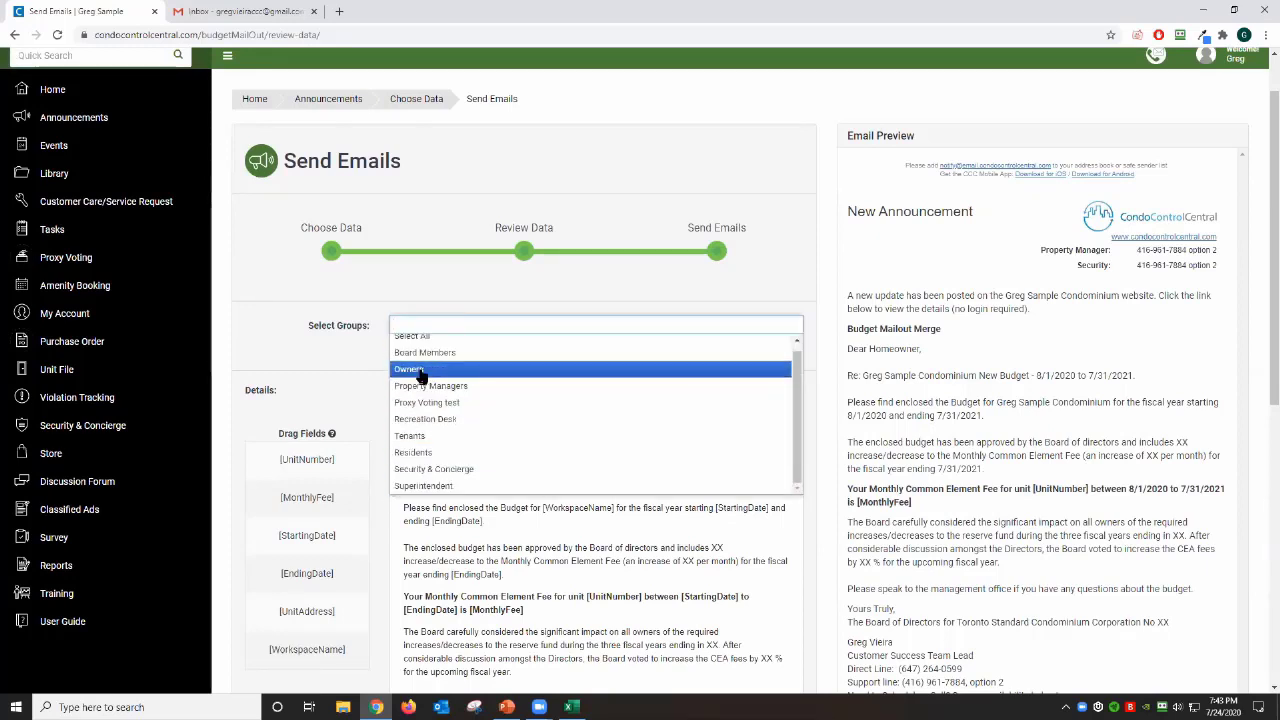
left_click(419, 370)
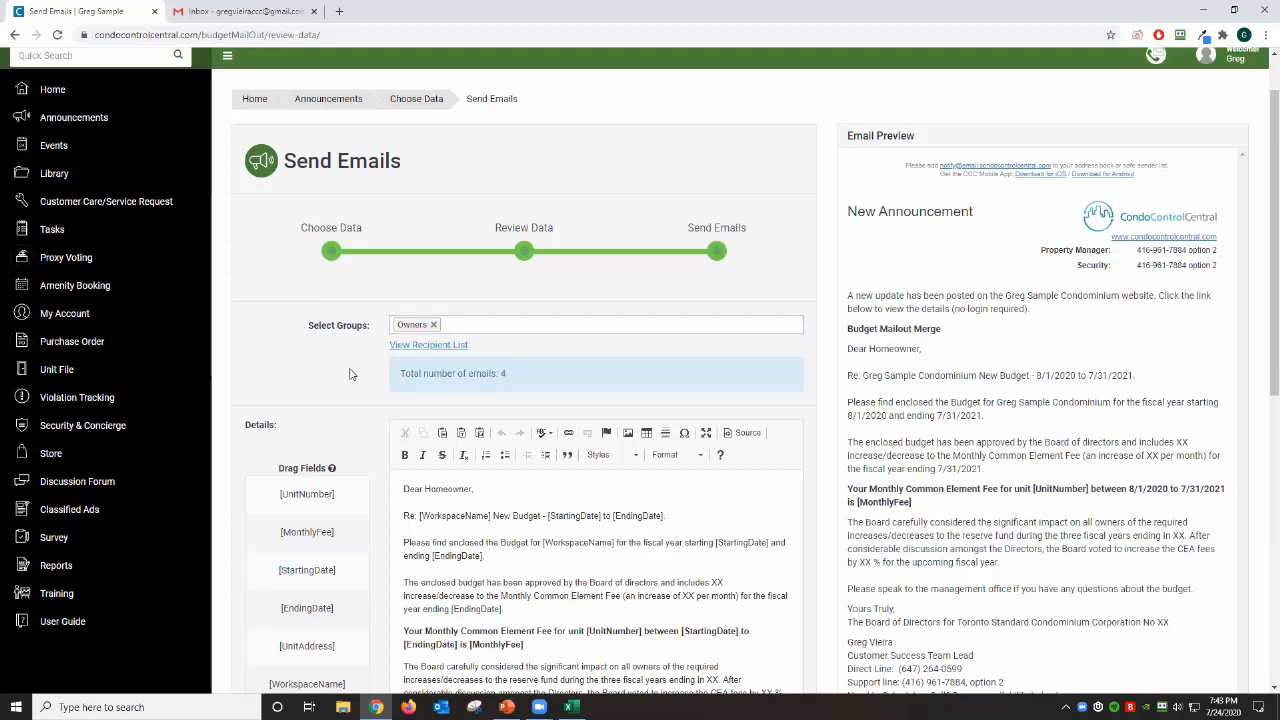
Step: Copy the template letter, replace it with the greeting "Dear Owners", and paste the original letter back over it
scroll(316, 253, "down", 3)
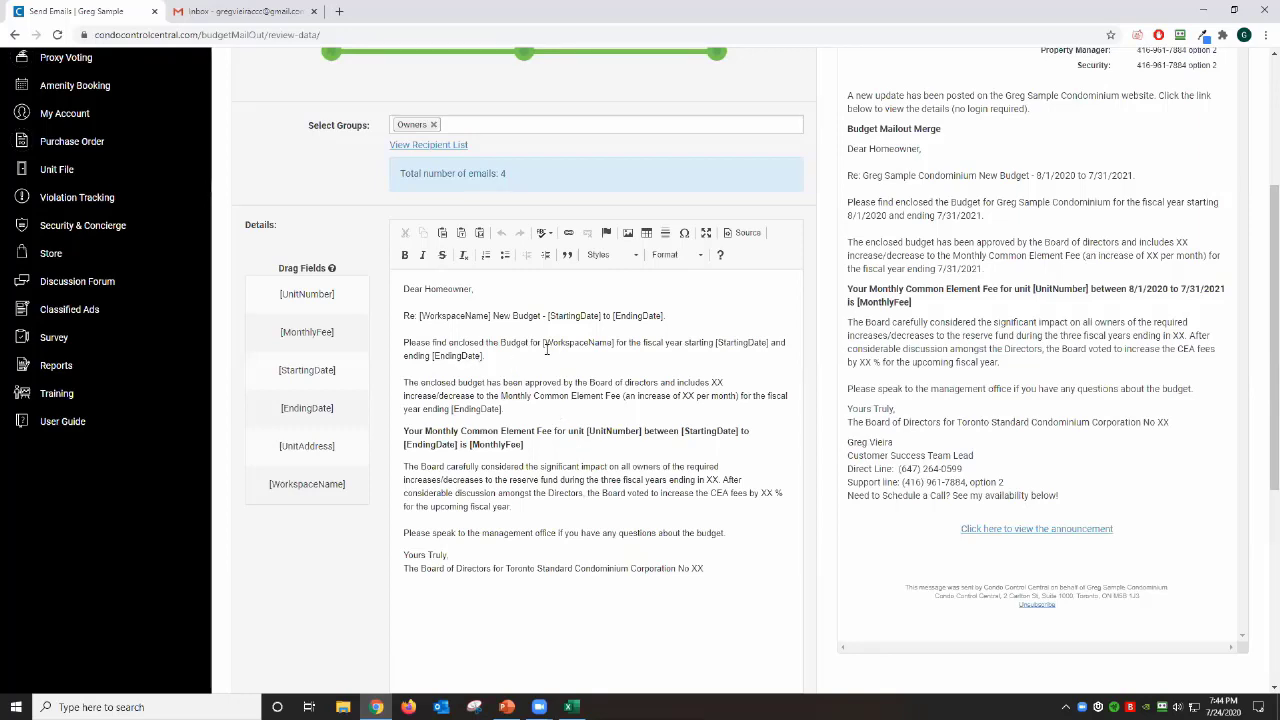
key("ctrl+a")
key("ctrl+c")
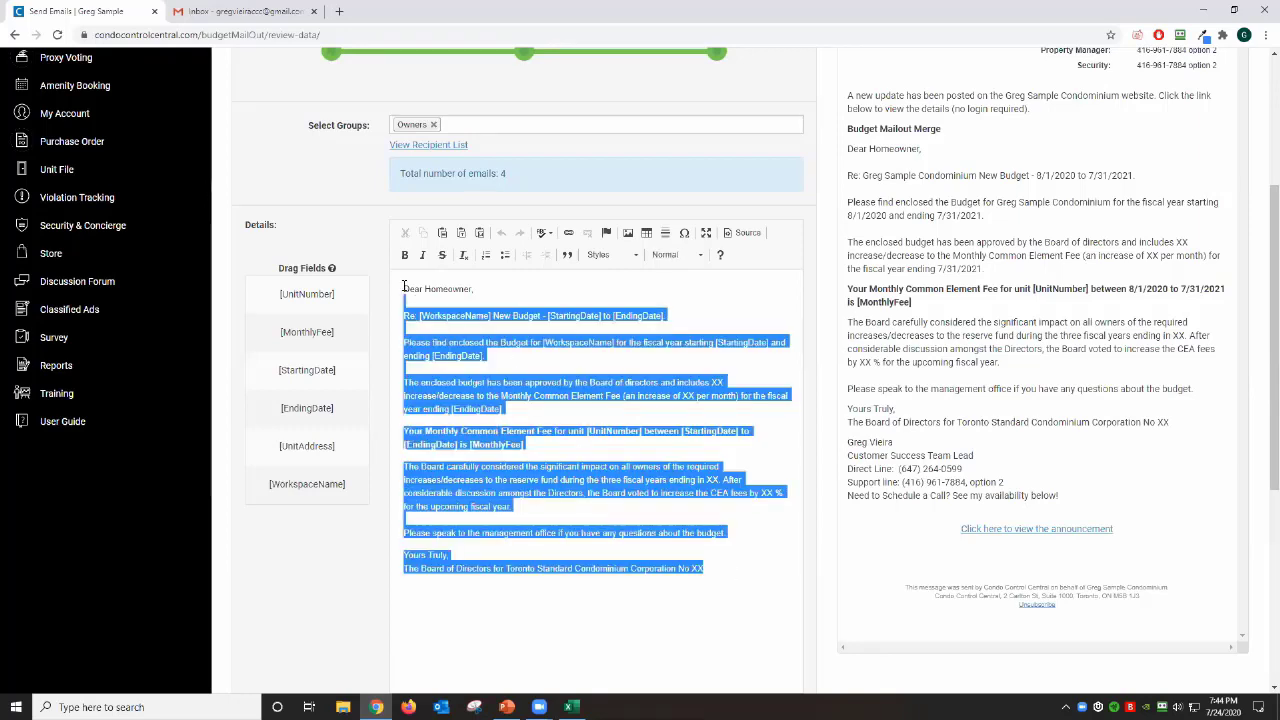
key("Delete")
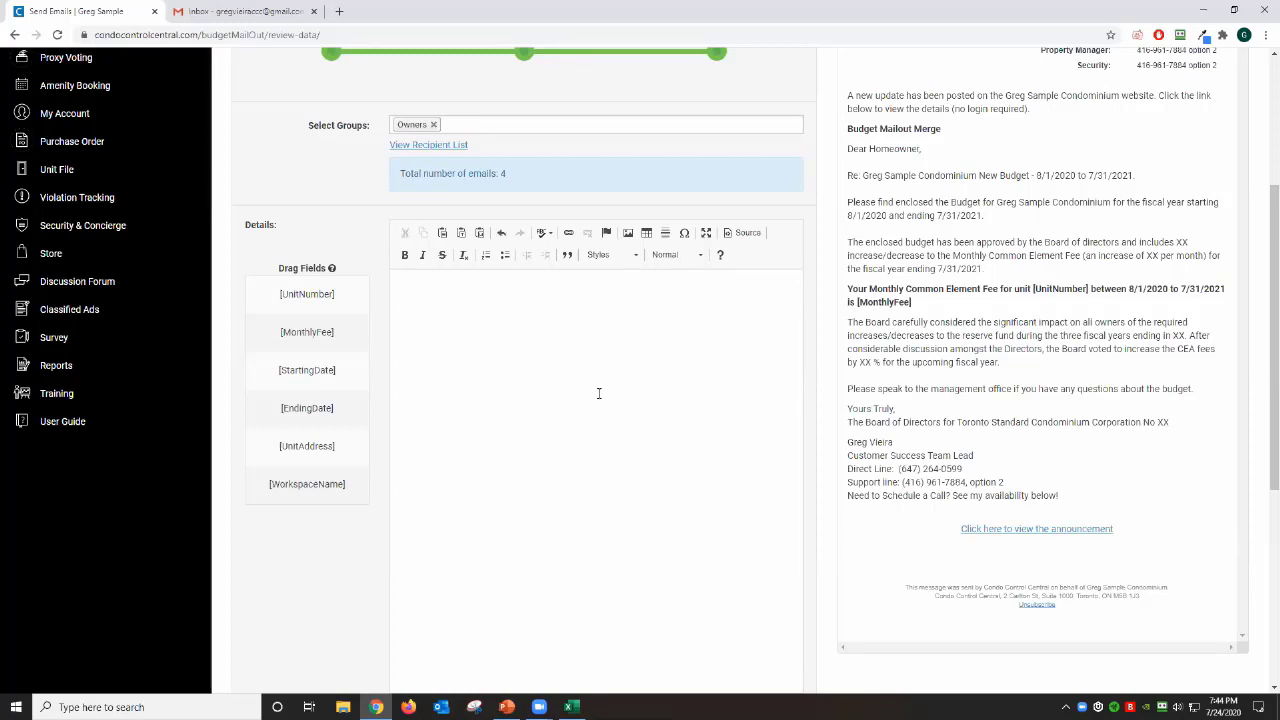
type("Dear Owners")
key("ctrl+a")
key("ctrl+v")
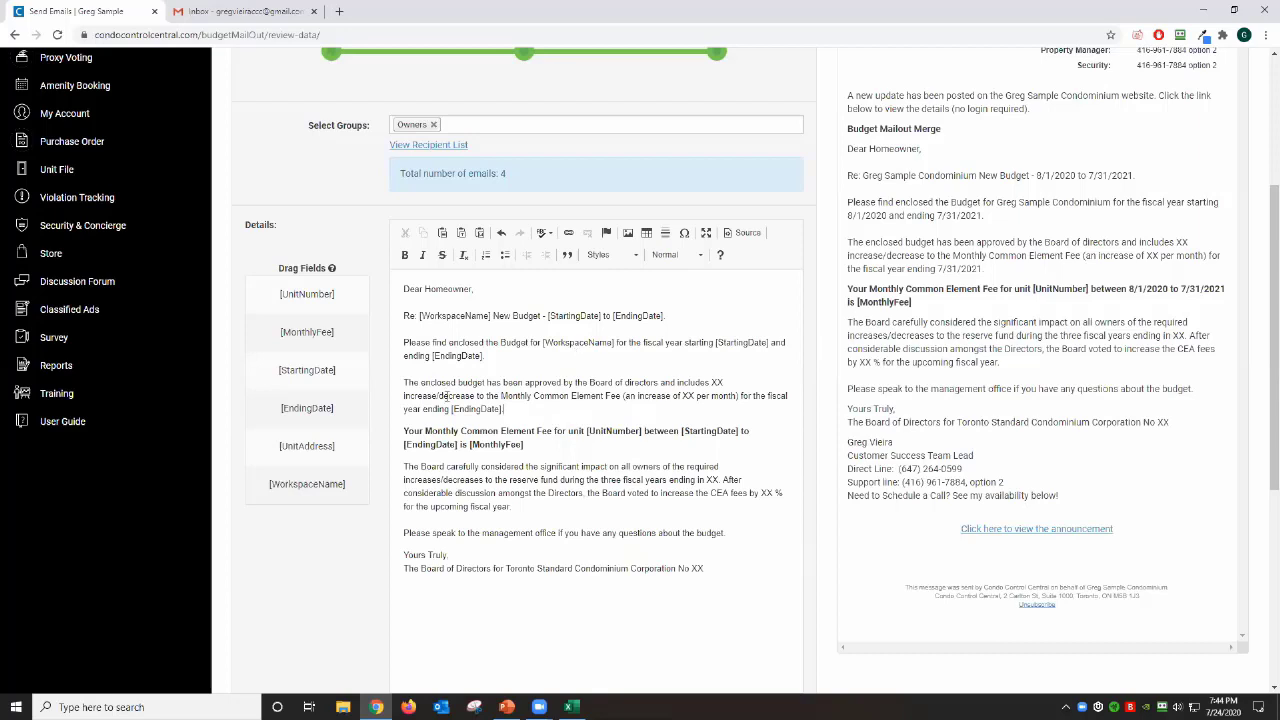
Step: In the letter's approved-budget paragraph, replace the XX after "includes" with "Sample Condo" and delete the word "decrease"
double_click(717, 382)
type("Sample Condo")
double_click(475, 396)
key("Delete")
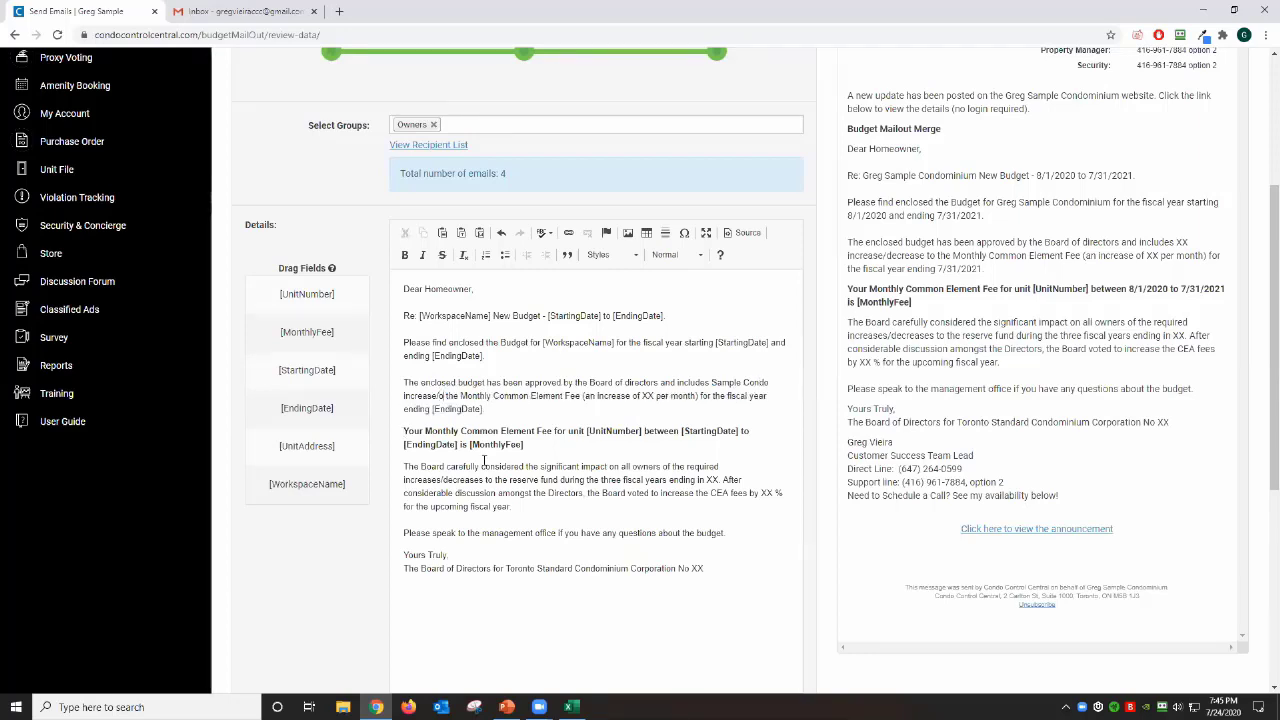
Step: In the approved-budget paragraph, remove the leftover slash after "increase" and replace the XX before "per month" with 10%
key("BackSpace")
key("Delete")
key("Delete")
key("Delete")
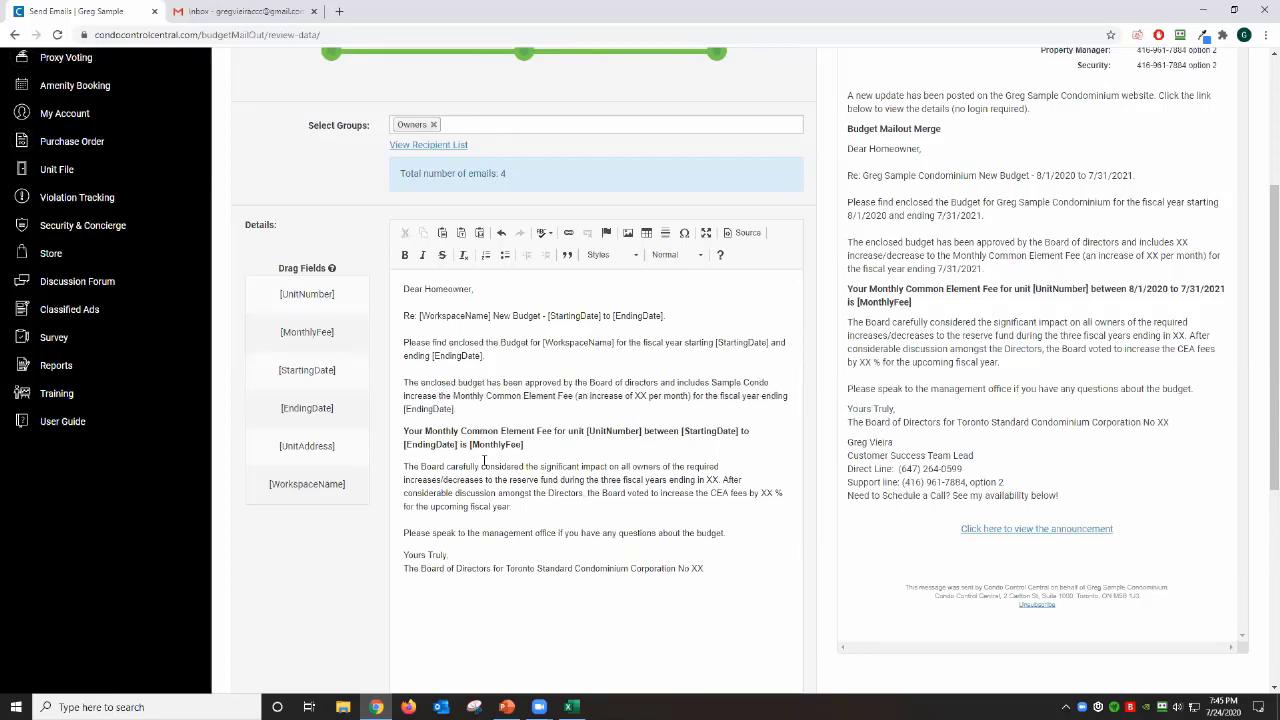
double_click(640, 396)
type("10%")
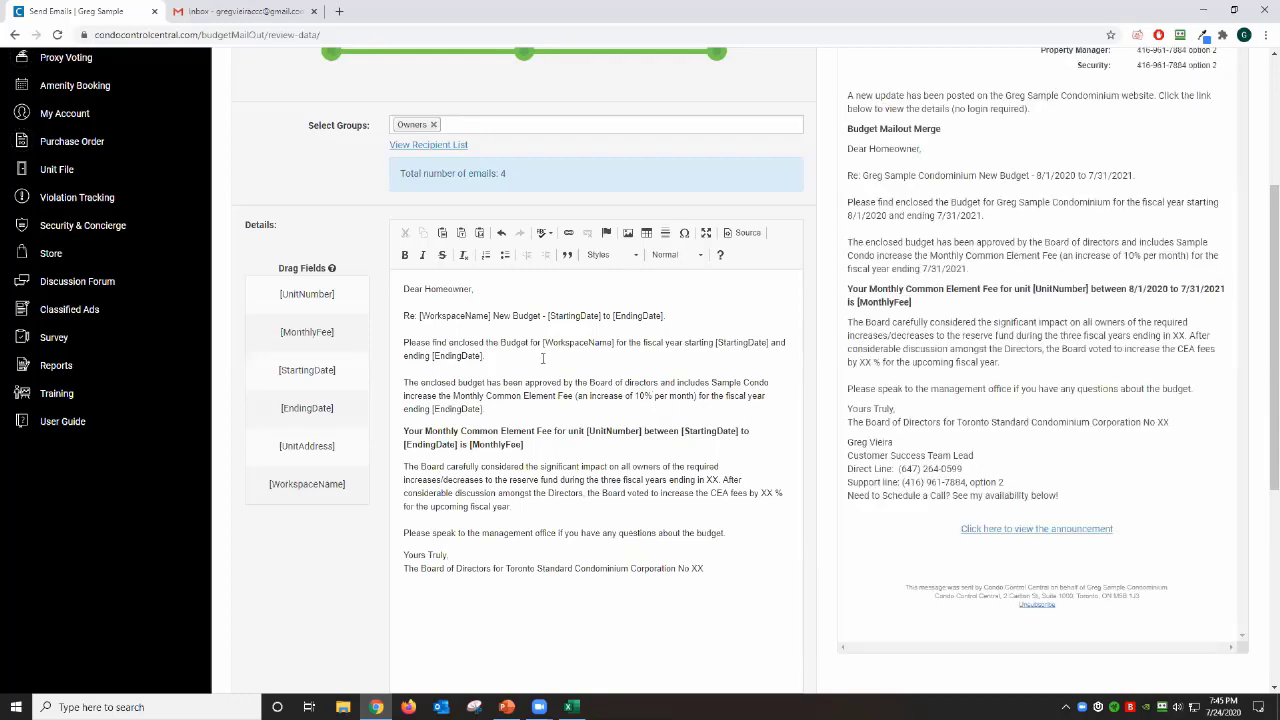
Step: Cut the reserve-fund paragraph short so it finishes with "ending in 2018.", and replace the XX in the signature's corporation number with 0000
scroll(560, 356, "down", 1)
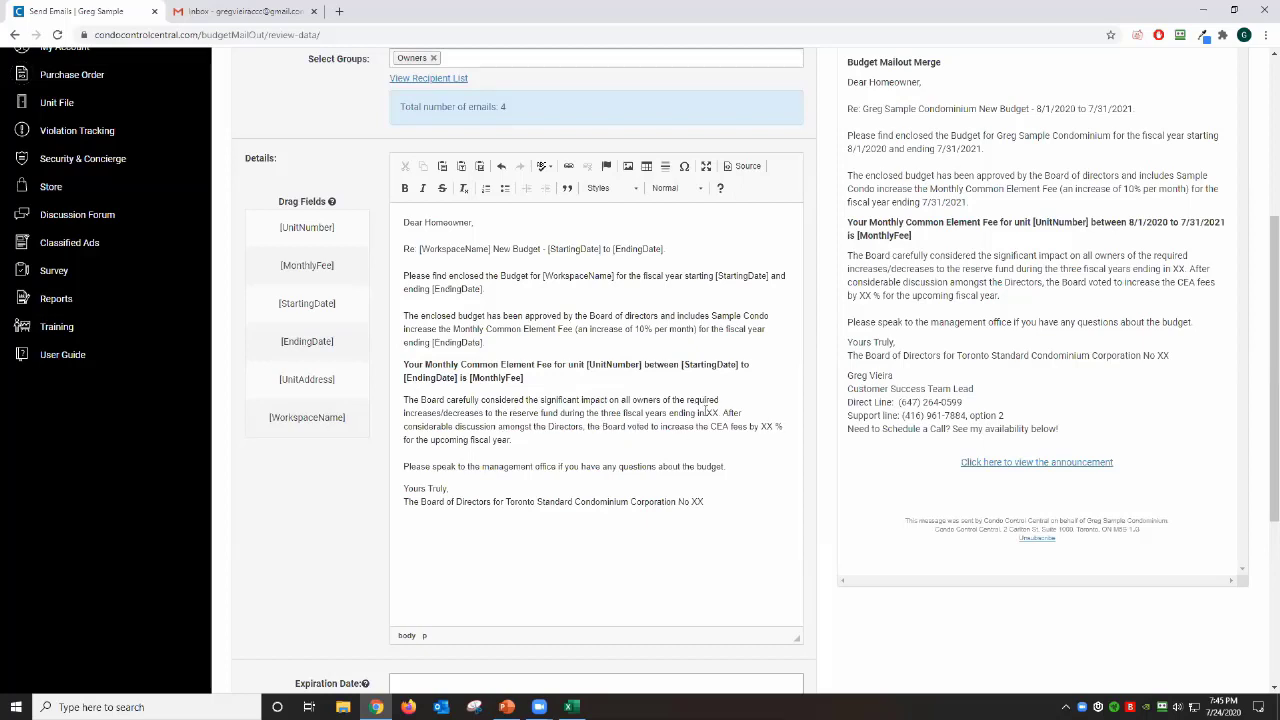
left_click_drag(706, 411, 737, 457)
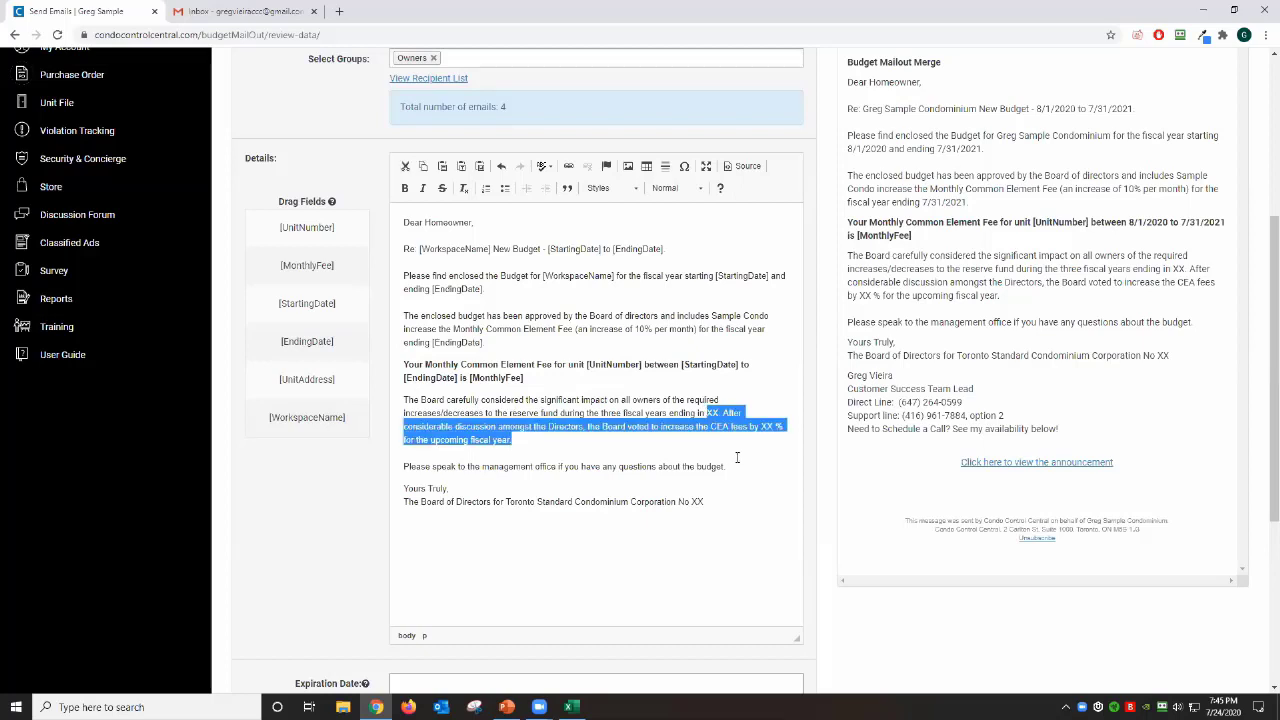
key("BackSpace")
key("BackSpace")
key("BackSpace")
key("BackSpace")
key("BackSpace")
key("BackSpace")
key("BackSpace")
key("BackSpace")
key("BackSpace")
key("BackSpace")
key("BackSpace")
type("ending")
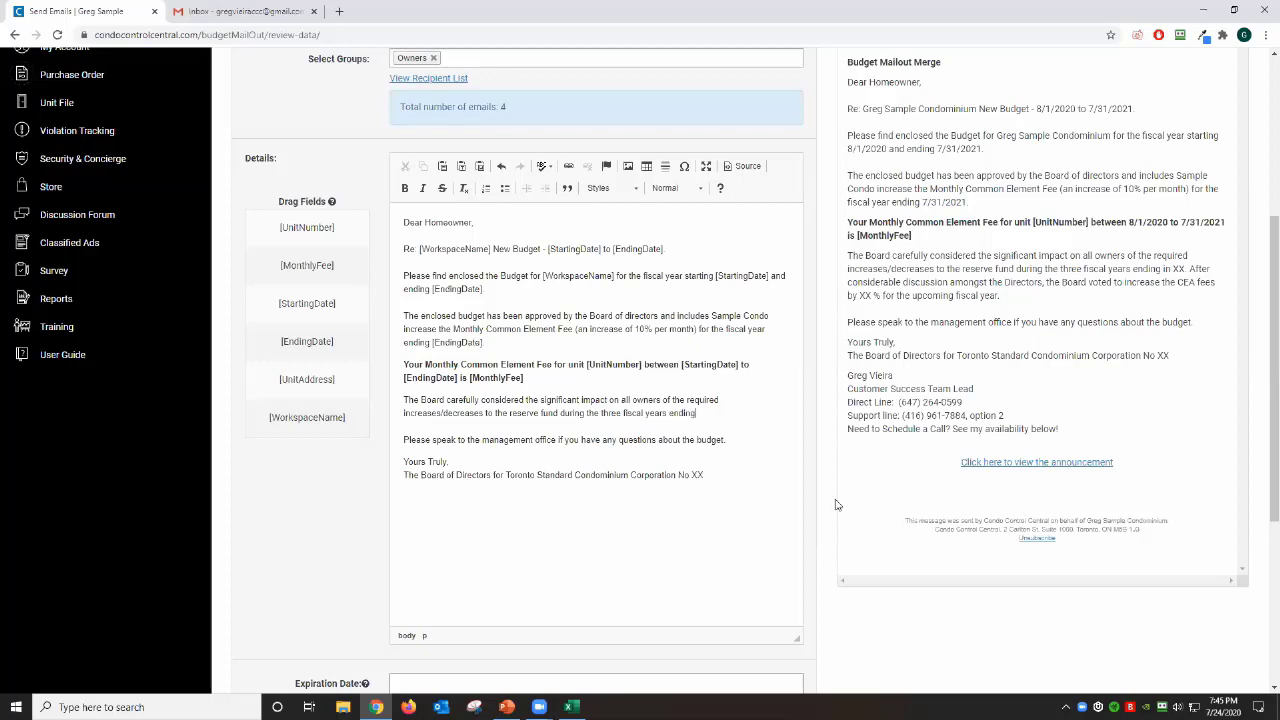
type(" in 2018")
double_click(697, 474)
type("0000")
Step: Insert the [UnitNumber] field on a new line below the greeting, and remove the field and line again
left_click(491, 221)
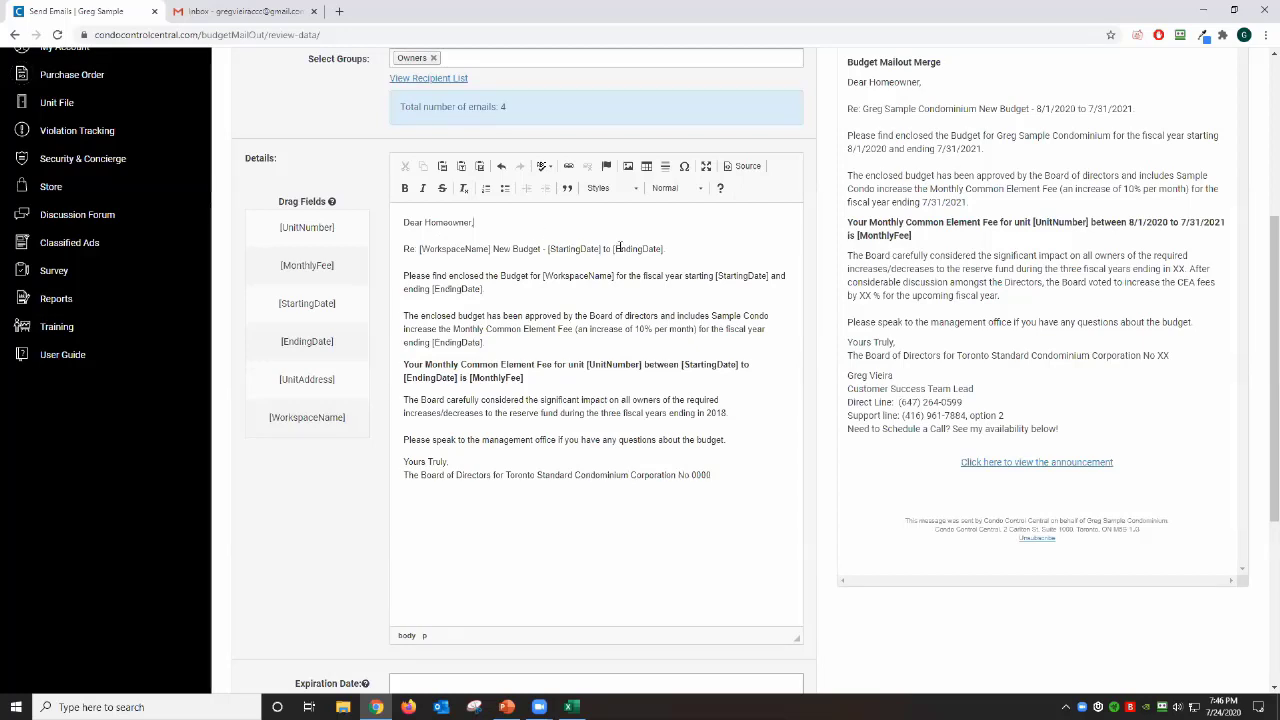
key("Return")
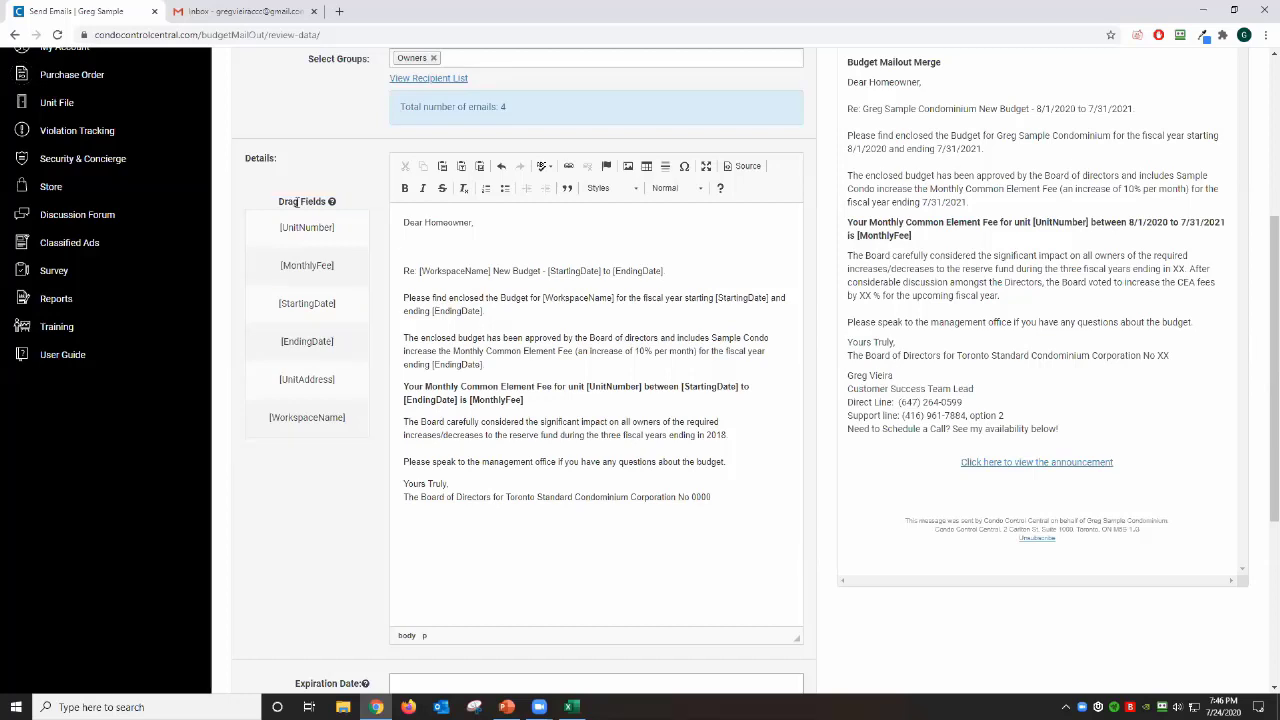
left_click_drag(293, 232, 436, 250)
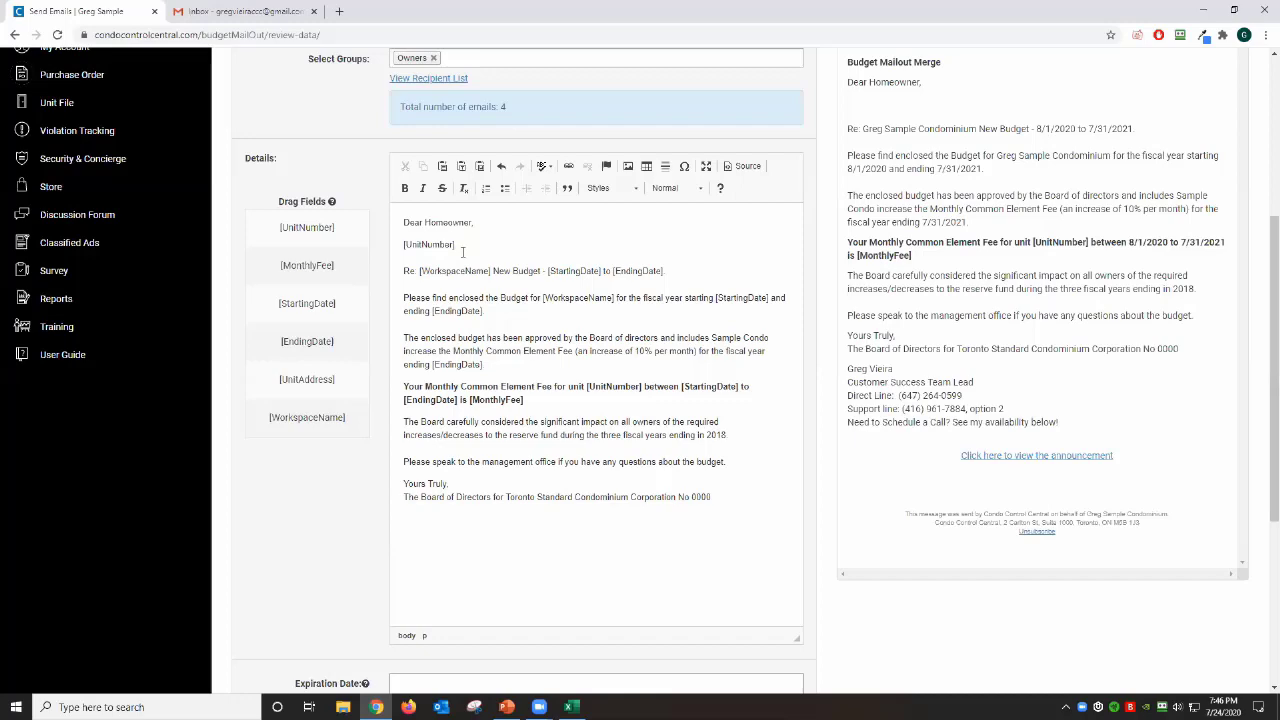
left_click_drag(457, 245, 403, 245)
key("BackSpace")
key("BackSpace")
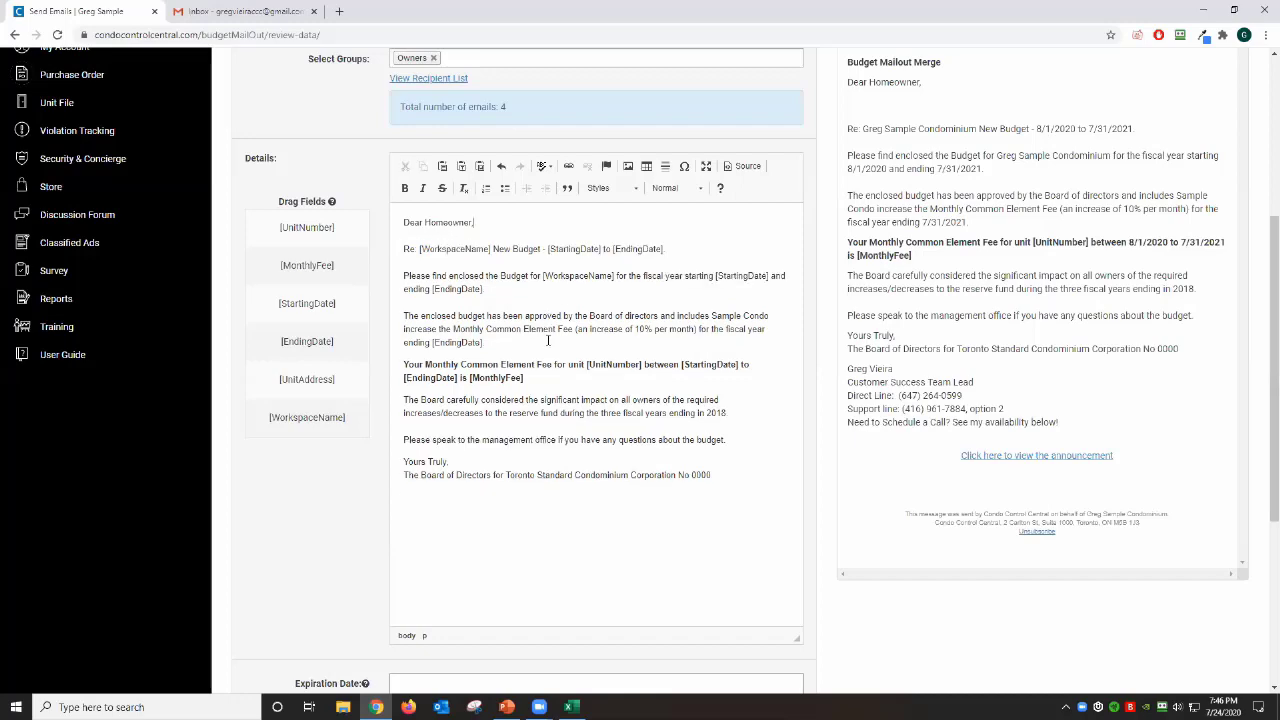
Step: Set the announcement's expiration date to 08/31/2020
scroll(615, 262, "down", 5)
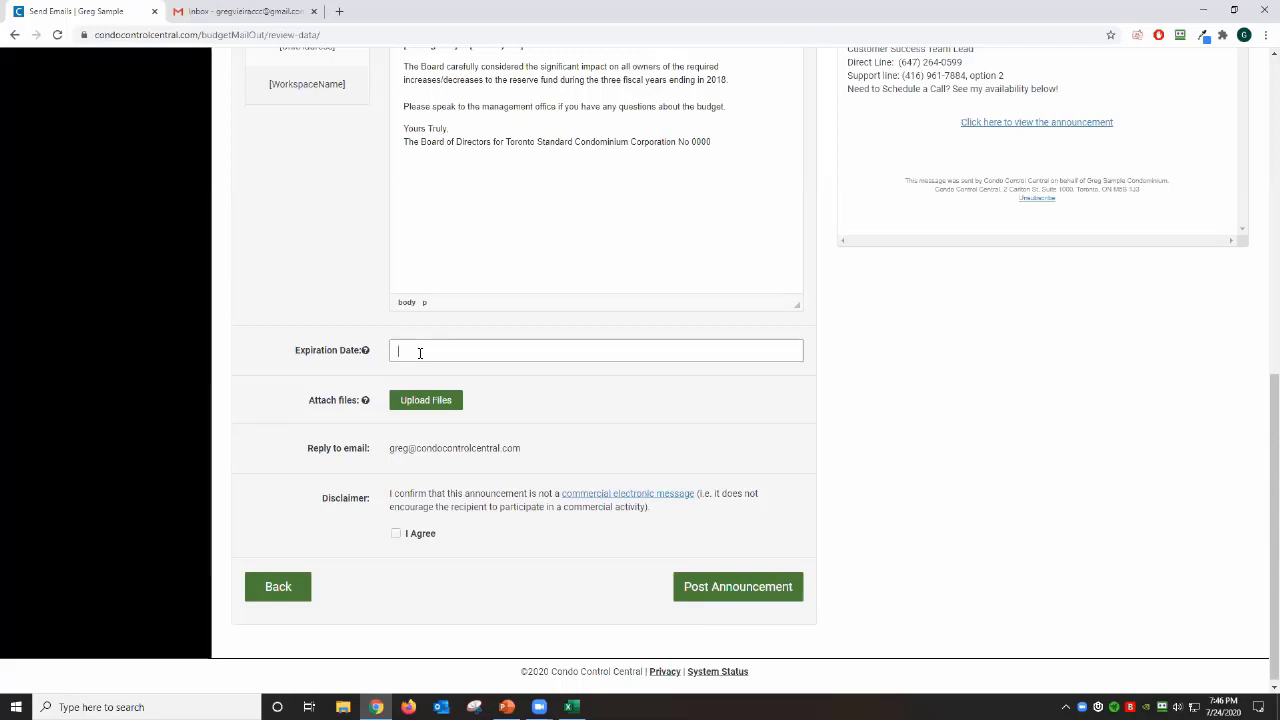
left_click(419, 352)
left_click(549, 376)
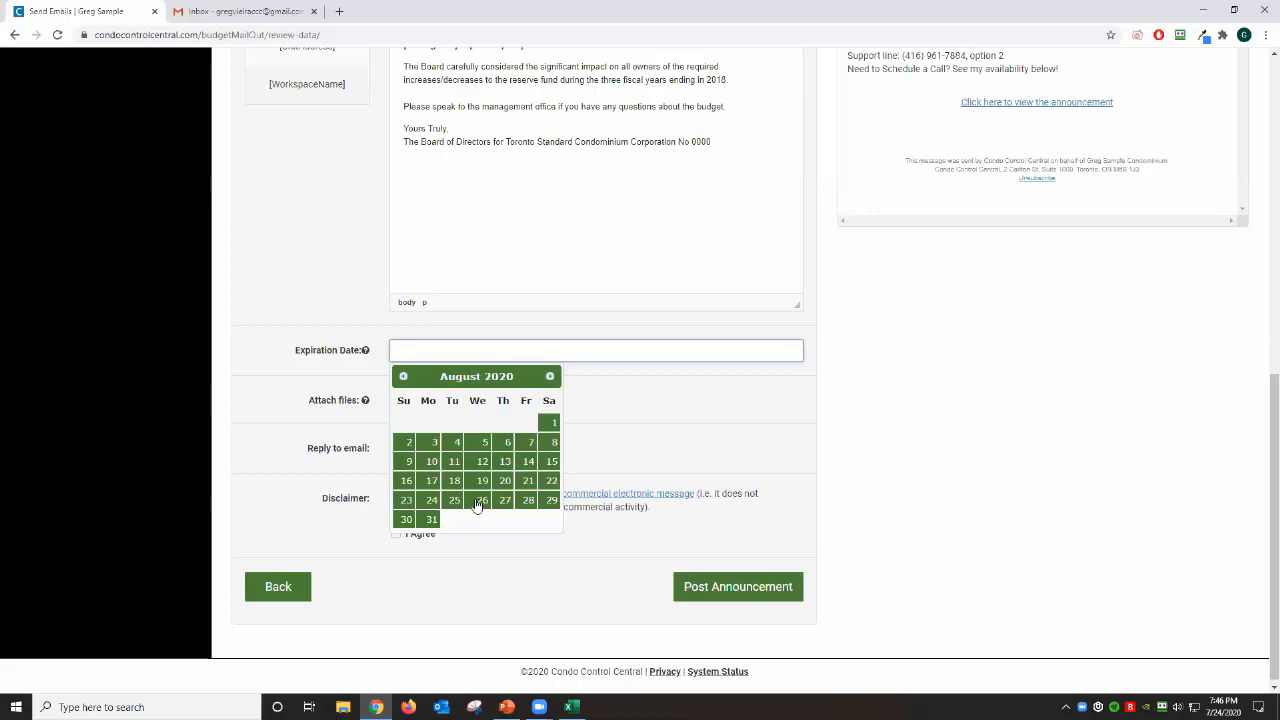
left_click(431, 519)
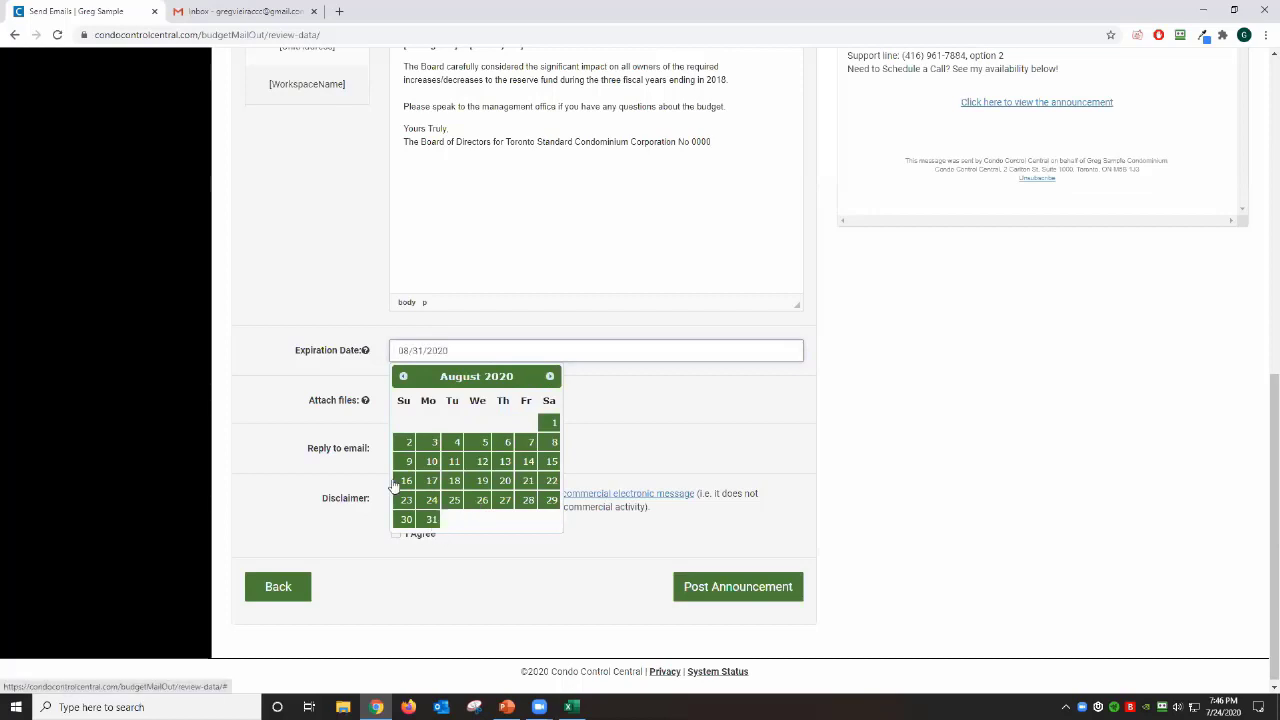
Step: Attach the CCC Feature Flyers, CCC Feature - Elevator Display Flyer, CCC Comparison Flyer and Condo Control Central Package flyer PDFs
left_click_drag(301, 402, 345, 402)
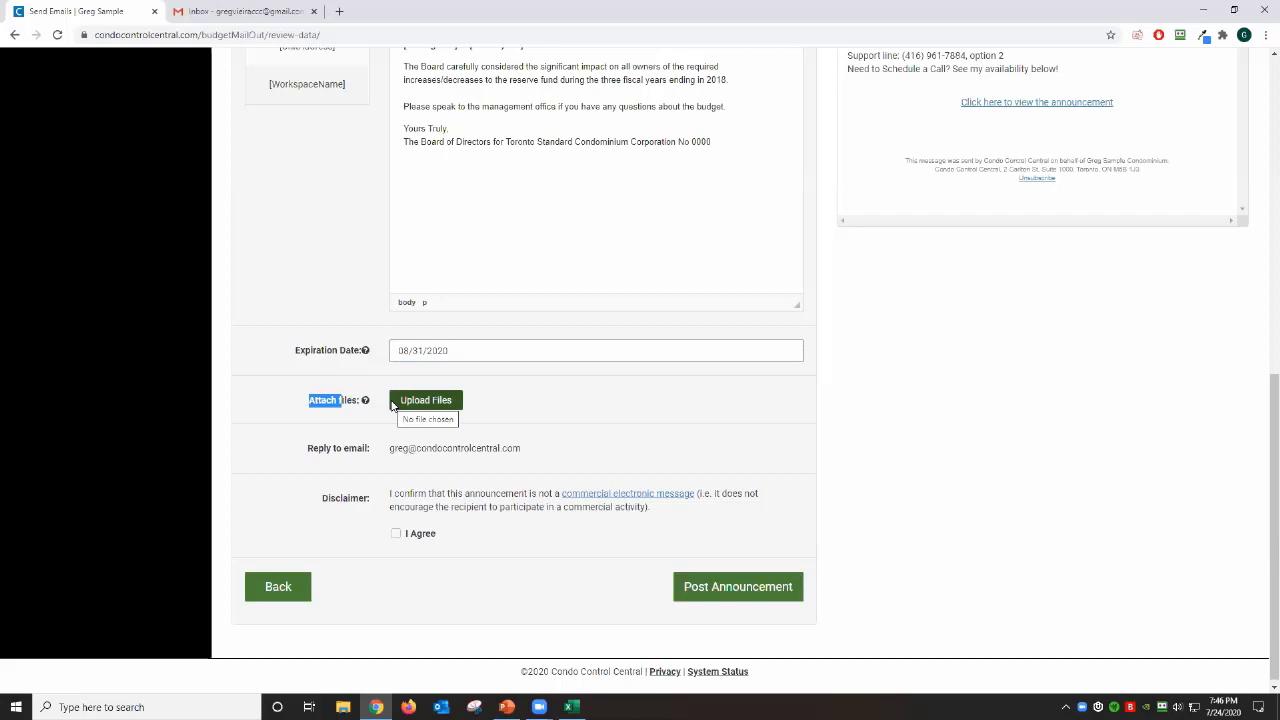
mouse_move(365, 402)
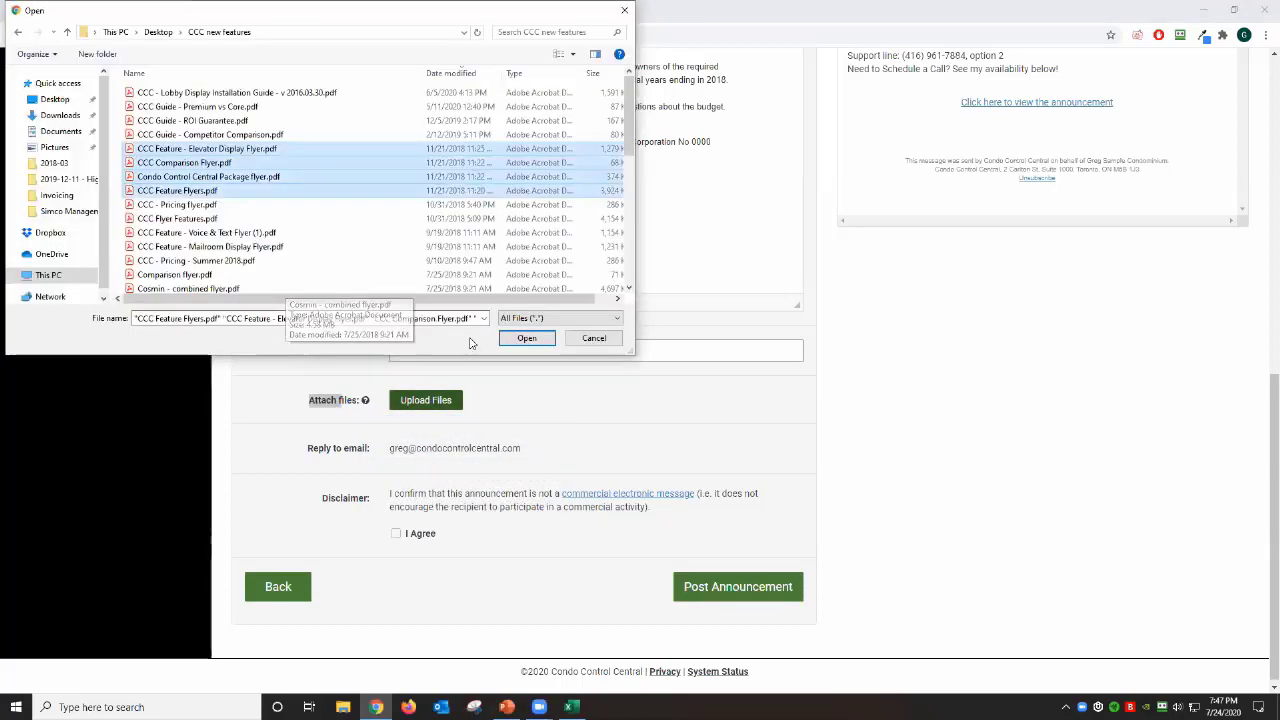
left_click(527, 338)
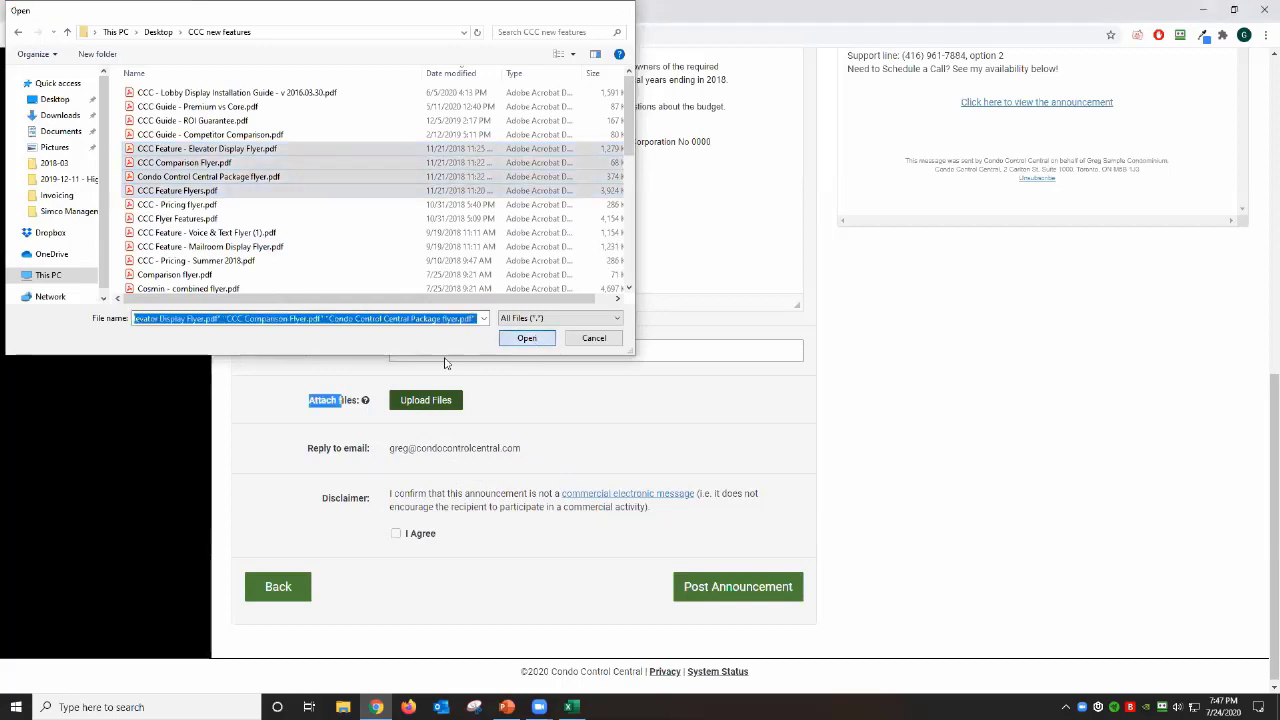
Step: Agree to the disclaimer about commercial electronic messages, check the page once more and post the announcement
scroll(573, 440, "down", 3)
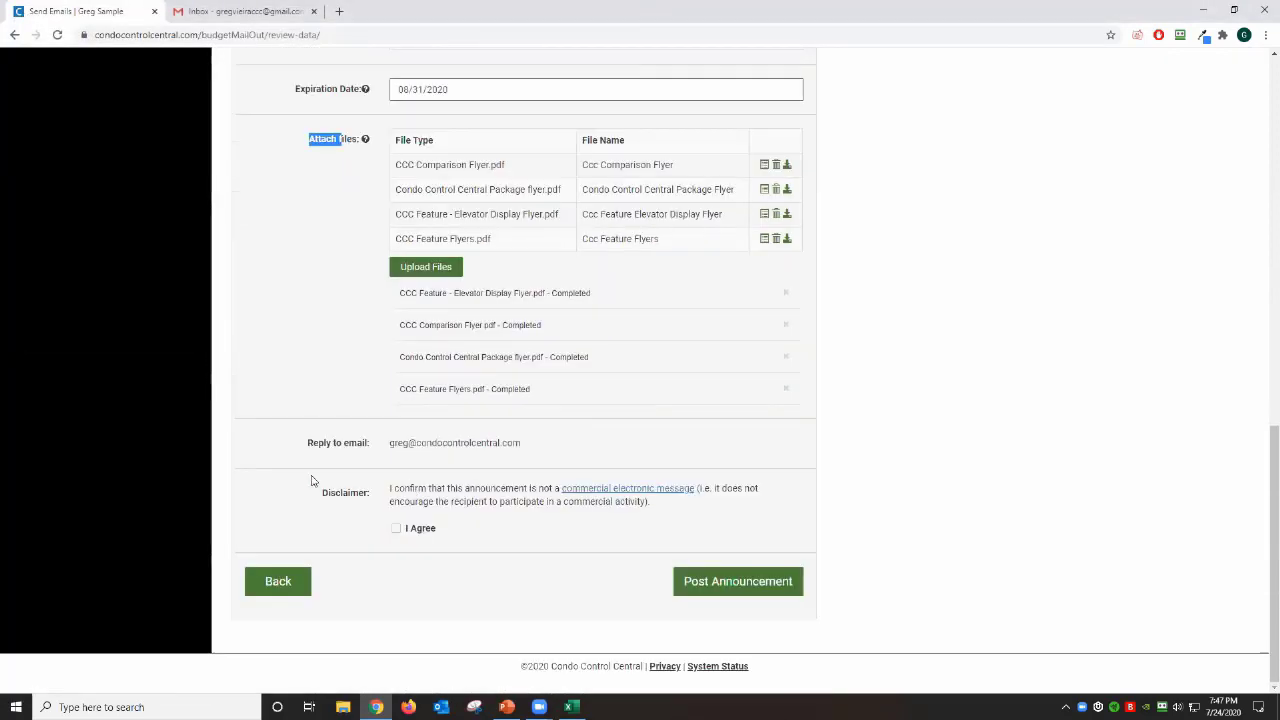
left_click(396, 528)
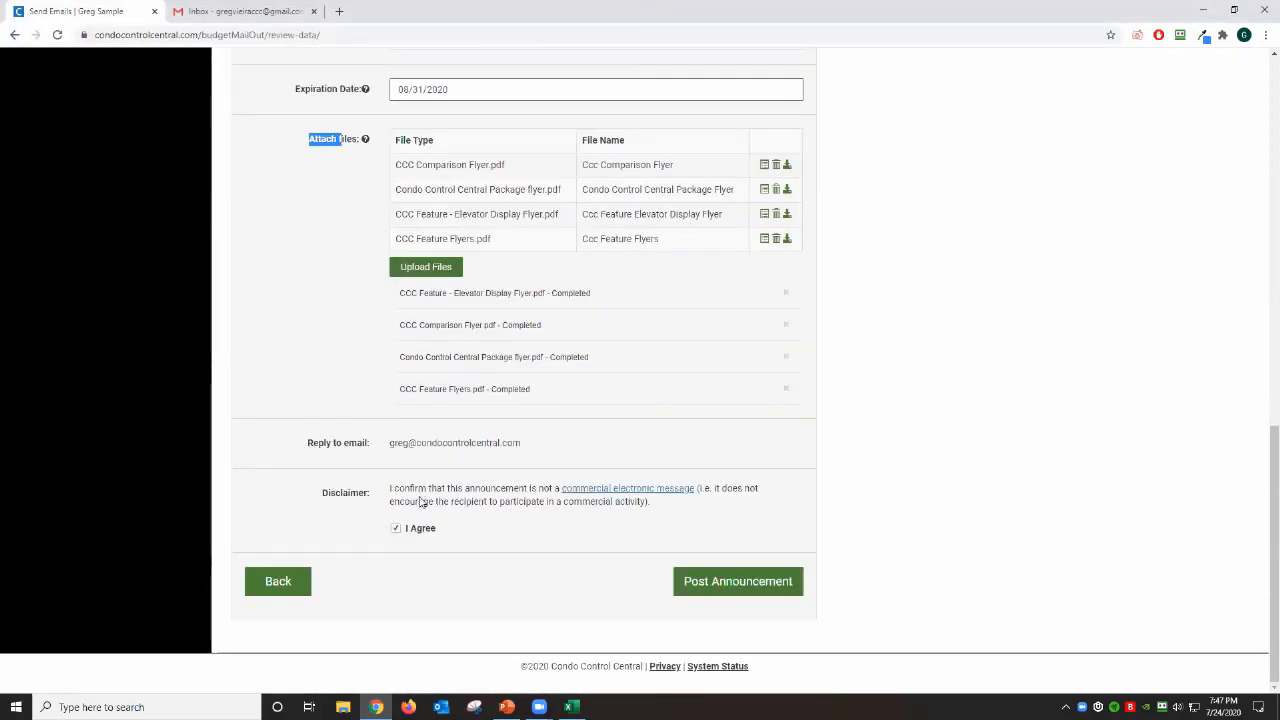
left_click(737, 581)
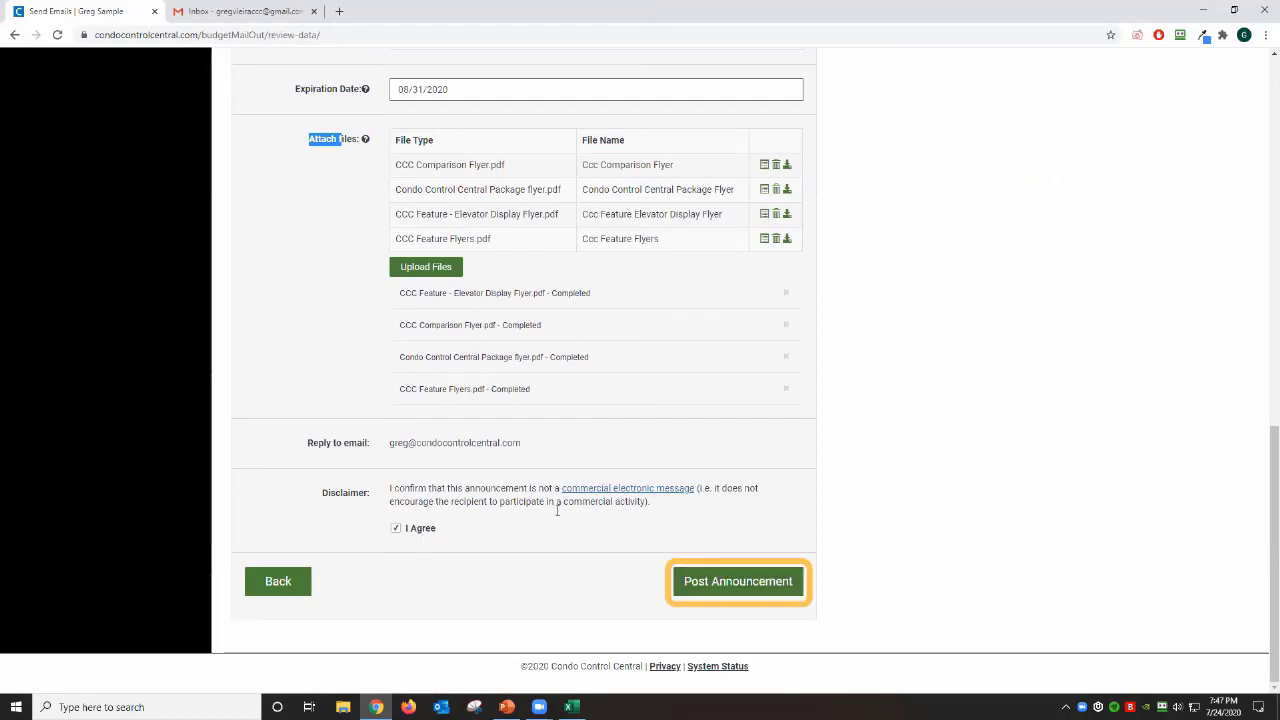
scroll(463, 458, "up", 3)
scroll(463, 458, "up", 10)
scroll(737, 569, "down", 15)
left_click(737, 581)
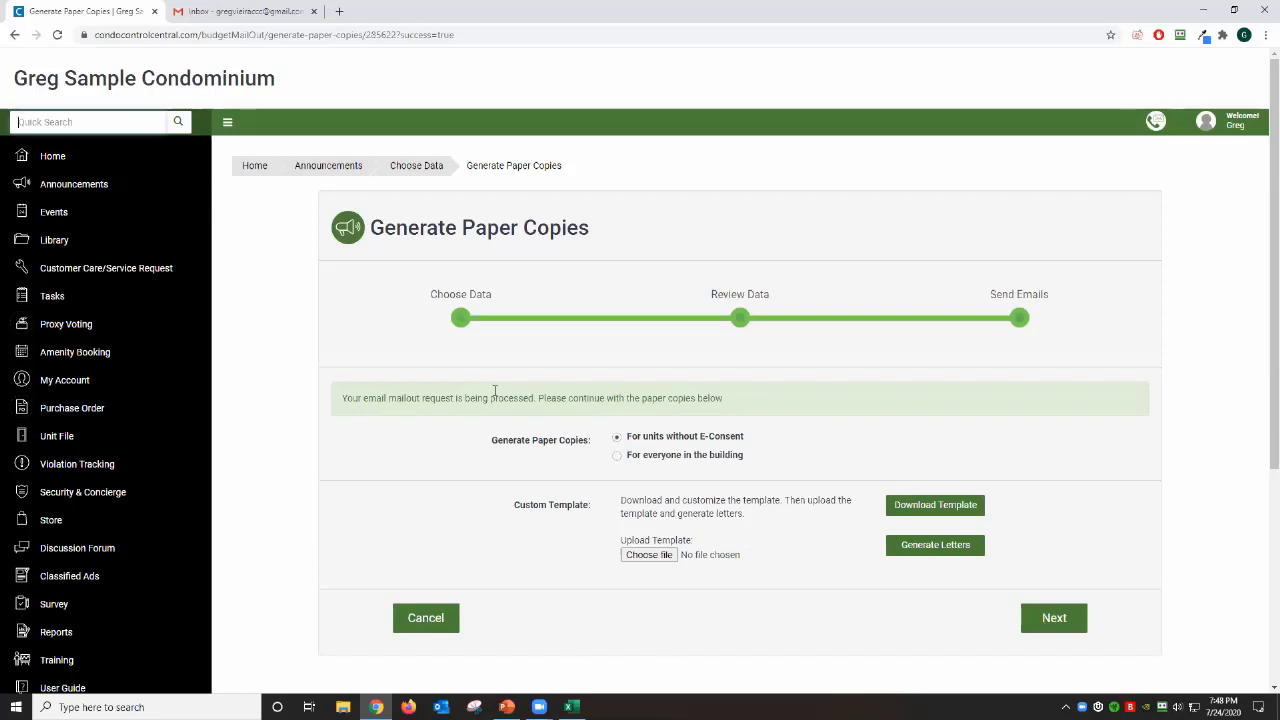
Step: Generate the paper letters for units without E-Consent, and download the custom letter template
left_click(944, 548)
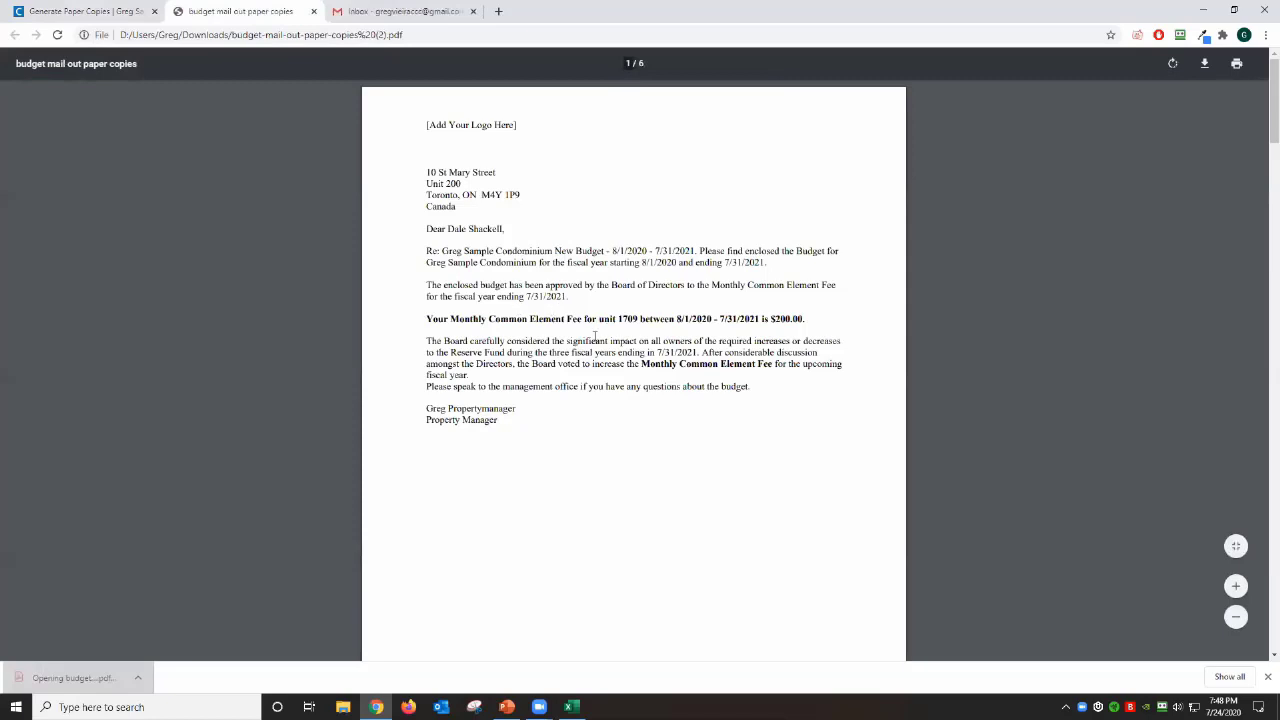
left_click(112, 14)
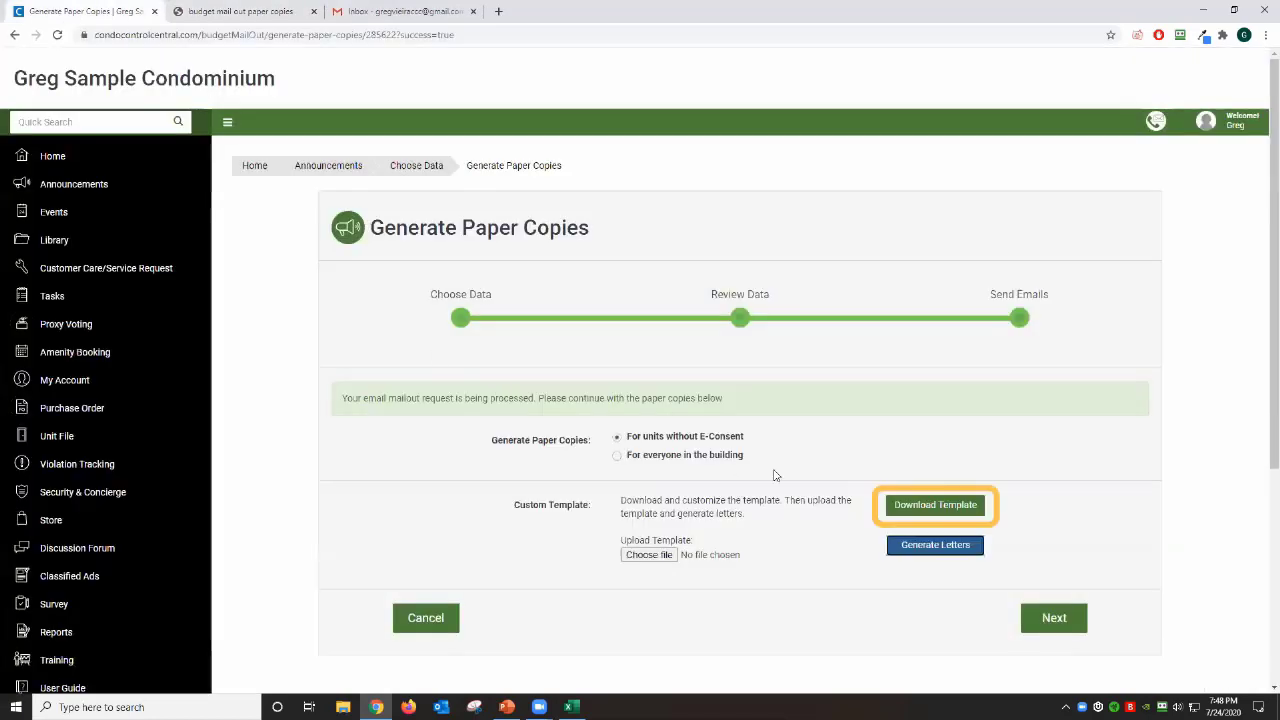
left_click(949, 504)
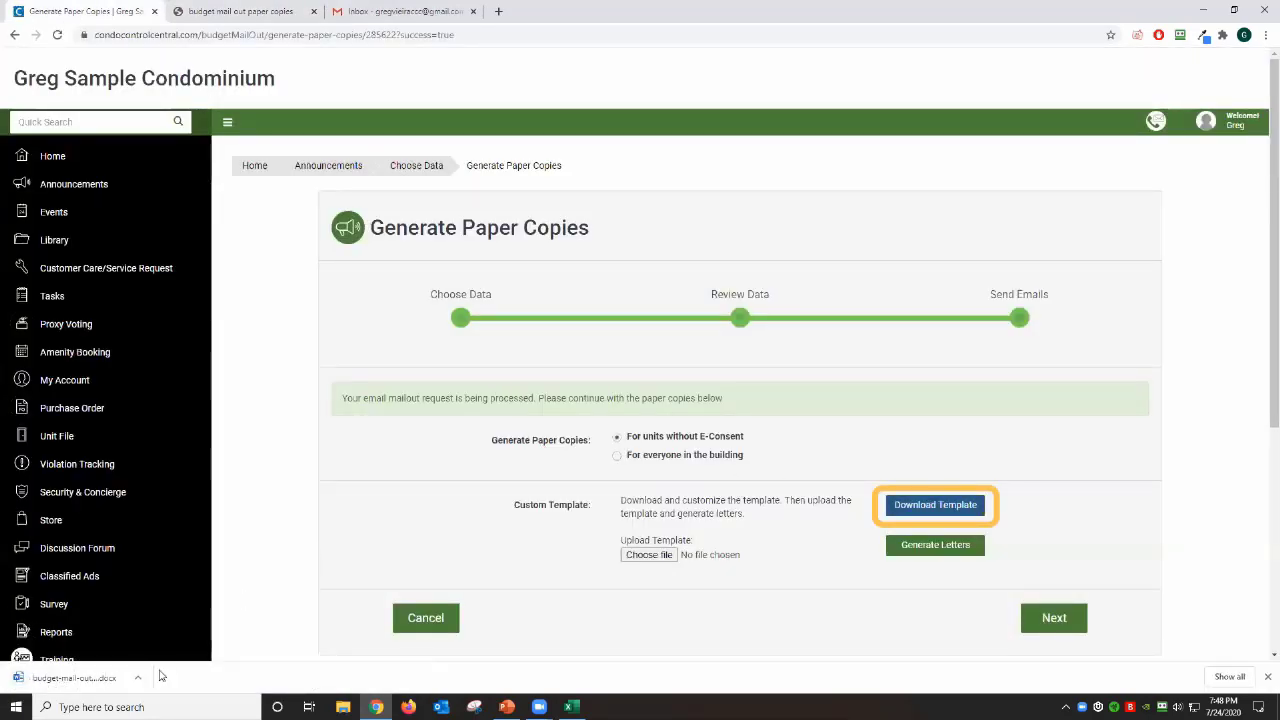
Step: Open the downloaded letter template in Word, examine its merge fields and return to the paper copies page in the browser
left_click(103, 680)
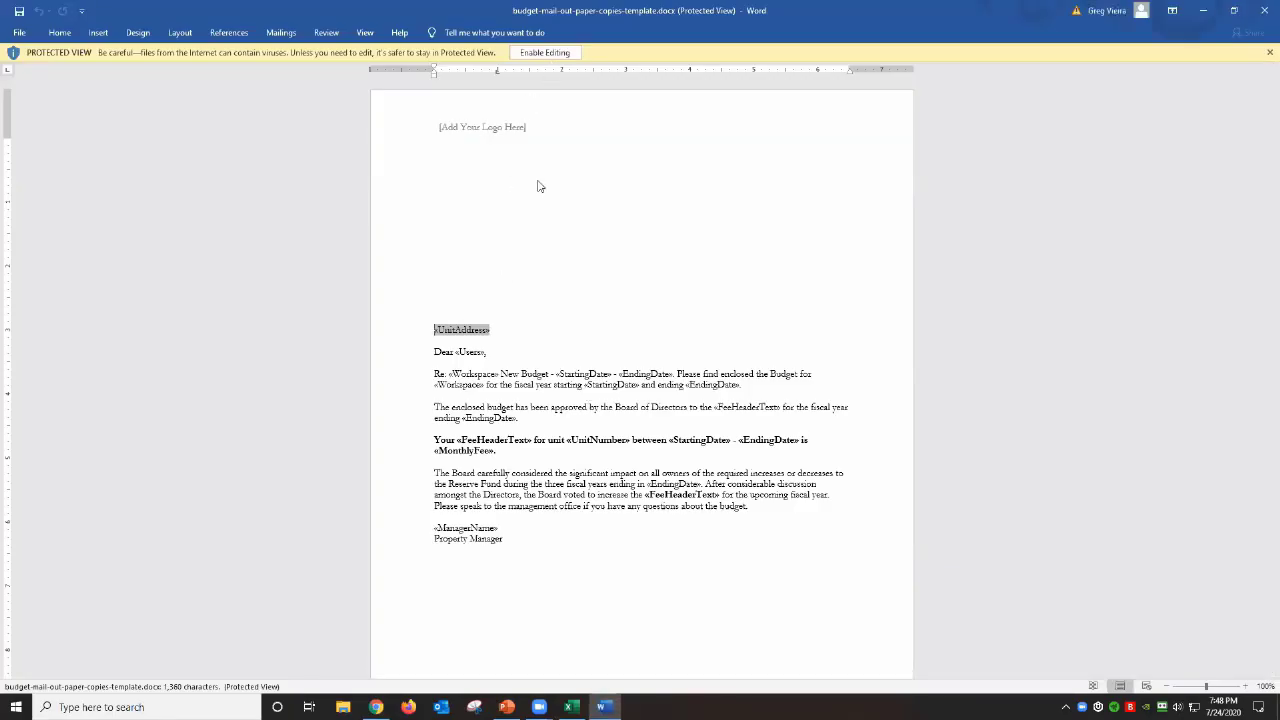
left_click(609, 374)
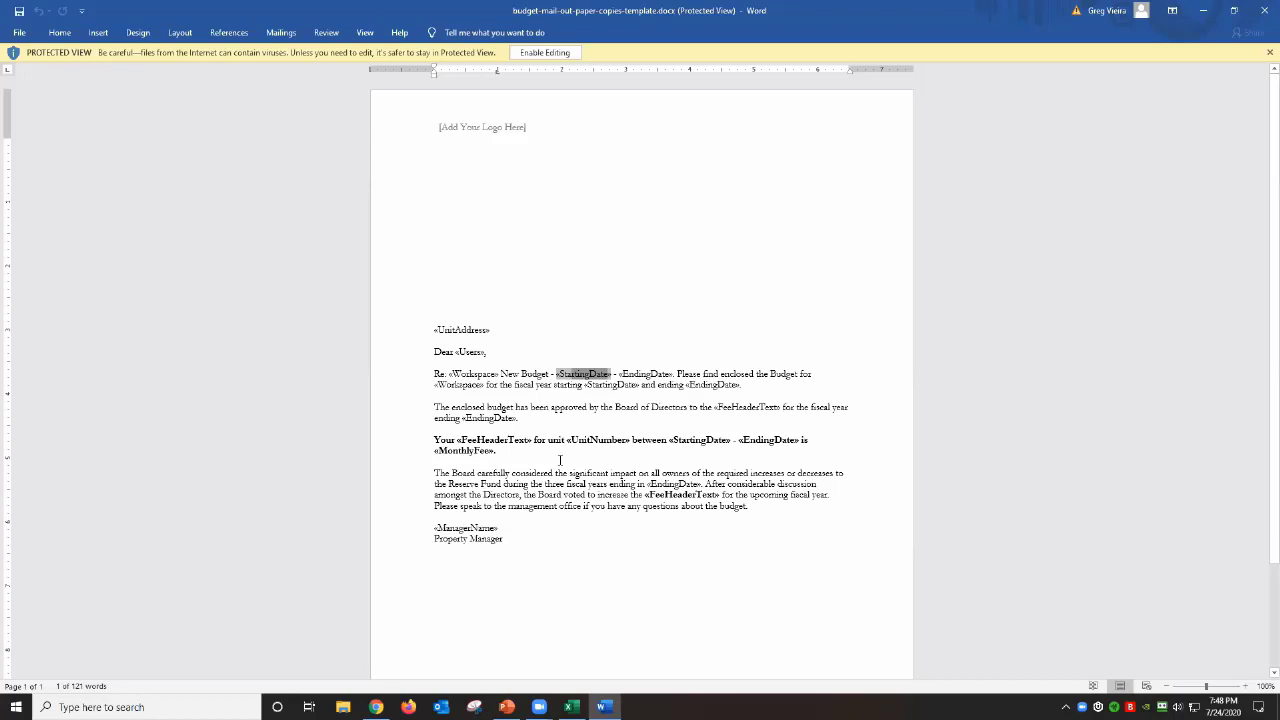
left_click(566, 313)
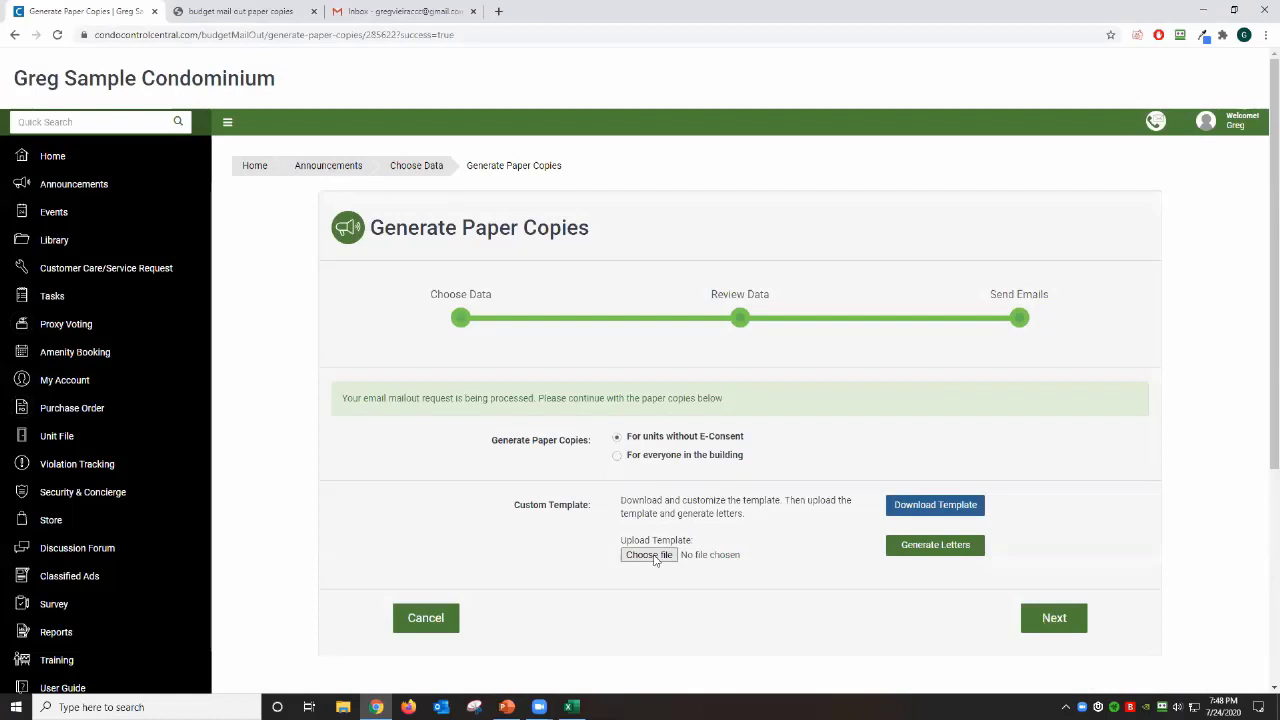
left_click(474, 453)
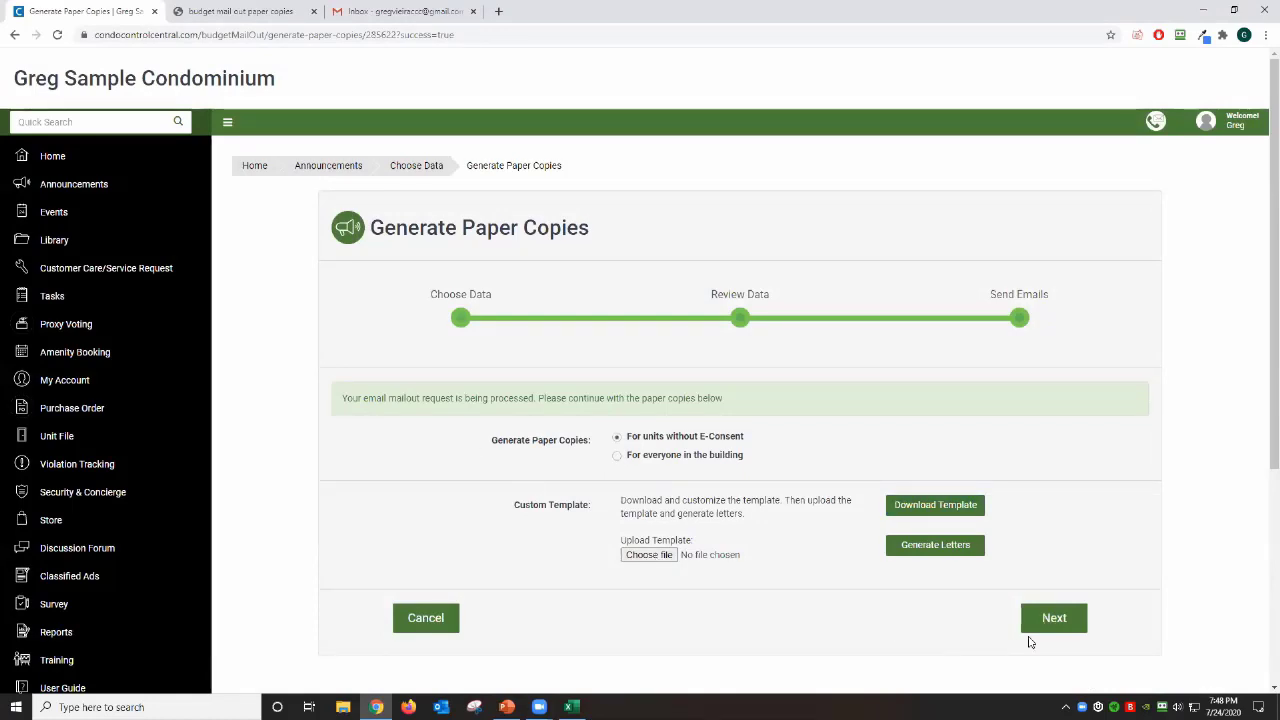
Step: Continue to the envelope stage and generate the envelopes in the #10 Envelope size
left_click(1058, 620)
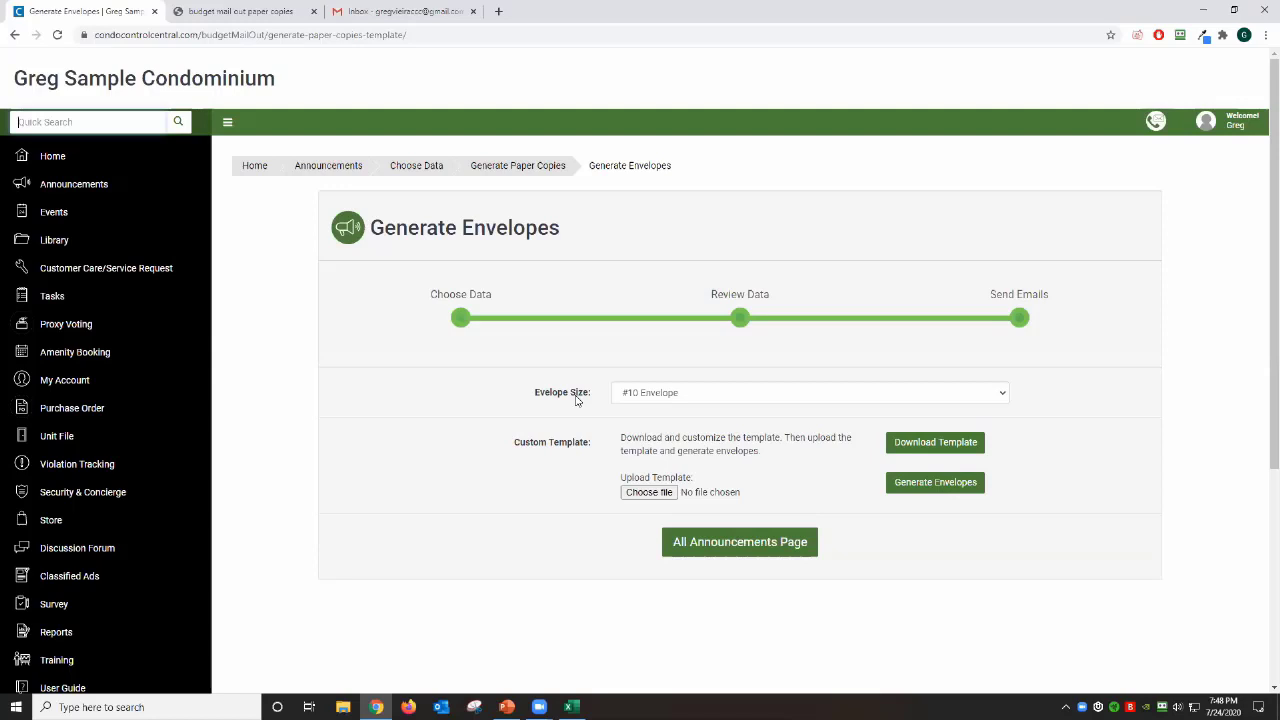
left_click(696, 391)
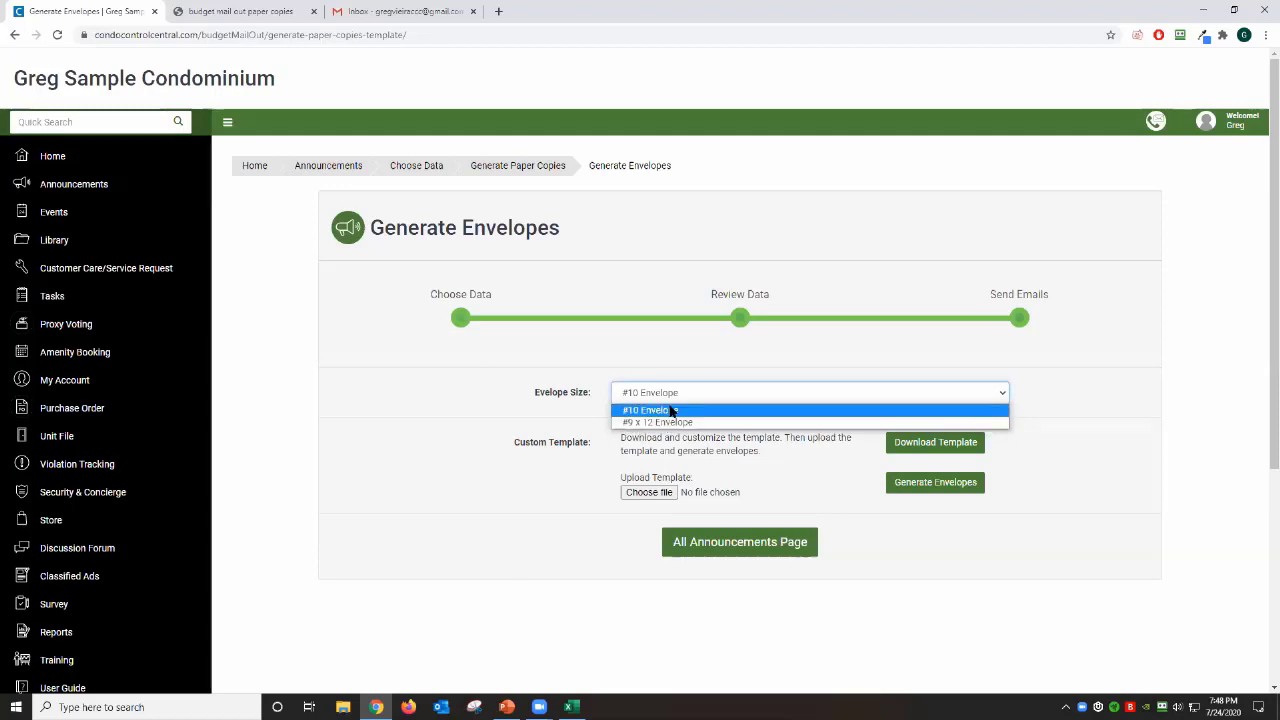
left_click(672, 412)
left_click(905, 484)
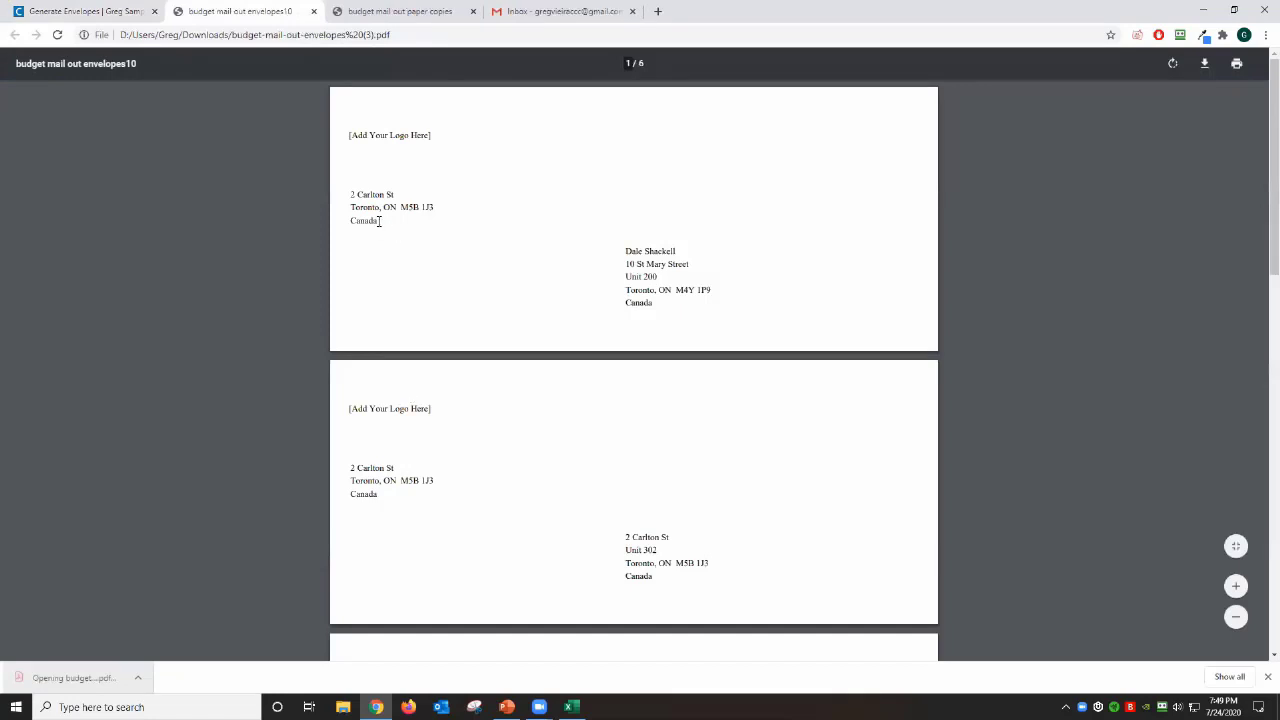
Step: Examine the return address and recipient address on the first generated envelope, and go back to the envelope page
left_click_drag(379, 221, 349, 193)
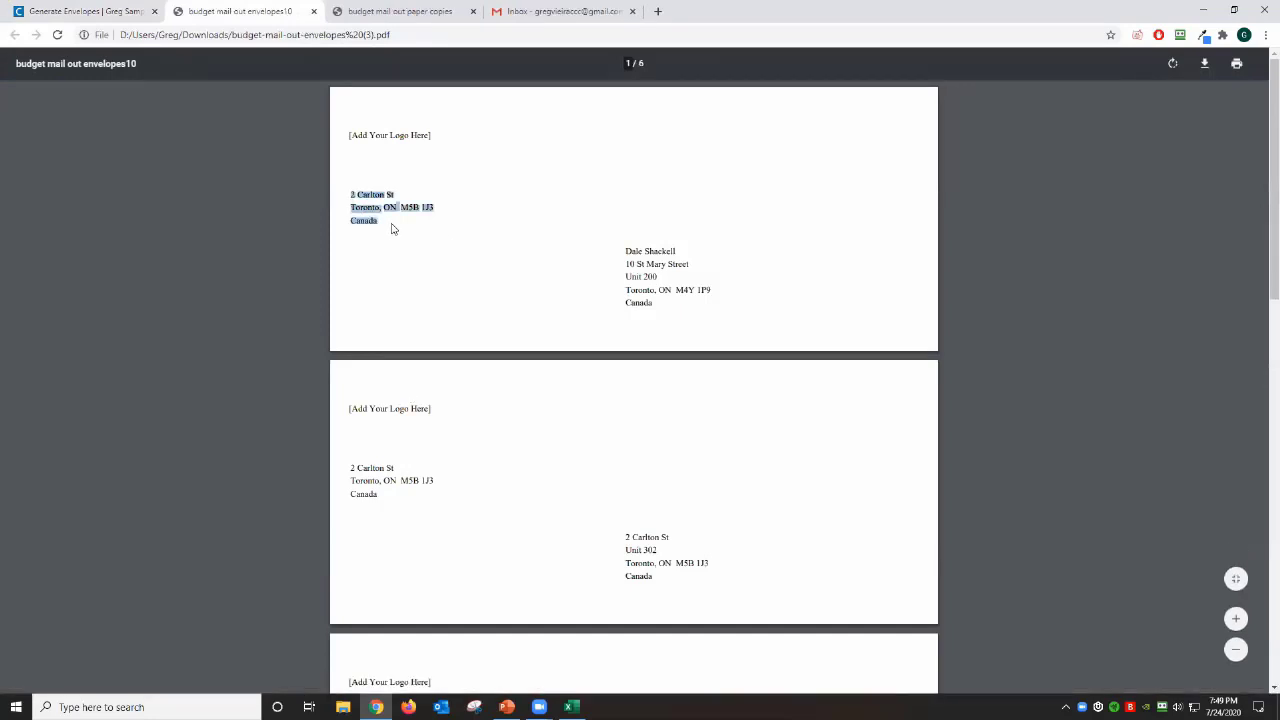
left_click(620, 270)
left_click_drag(628, 250, 658, 288)
left_click(557, 278)
left_click(121, 16)
Step: Generate the envelopes in the #9 x 12 Envelope size and open the resulting PDF
left_click(640, 392)
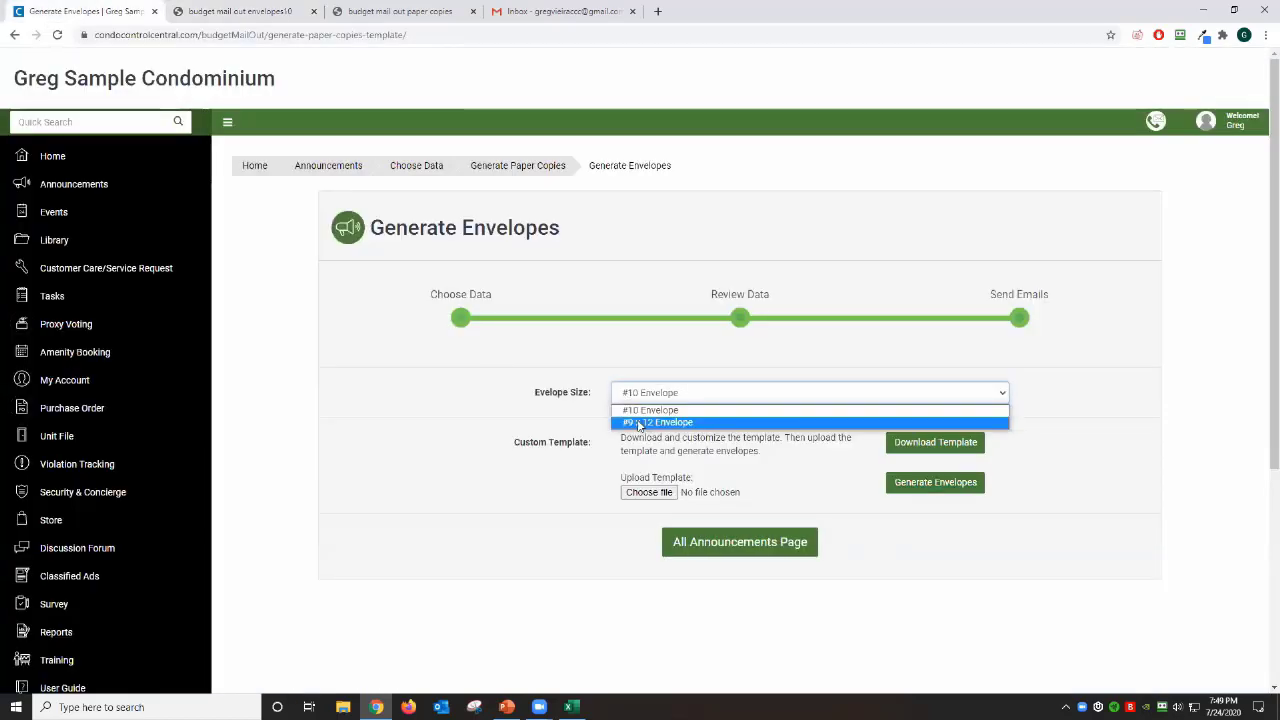
left_click(650, 421)
left_click(940, 482)
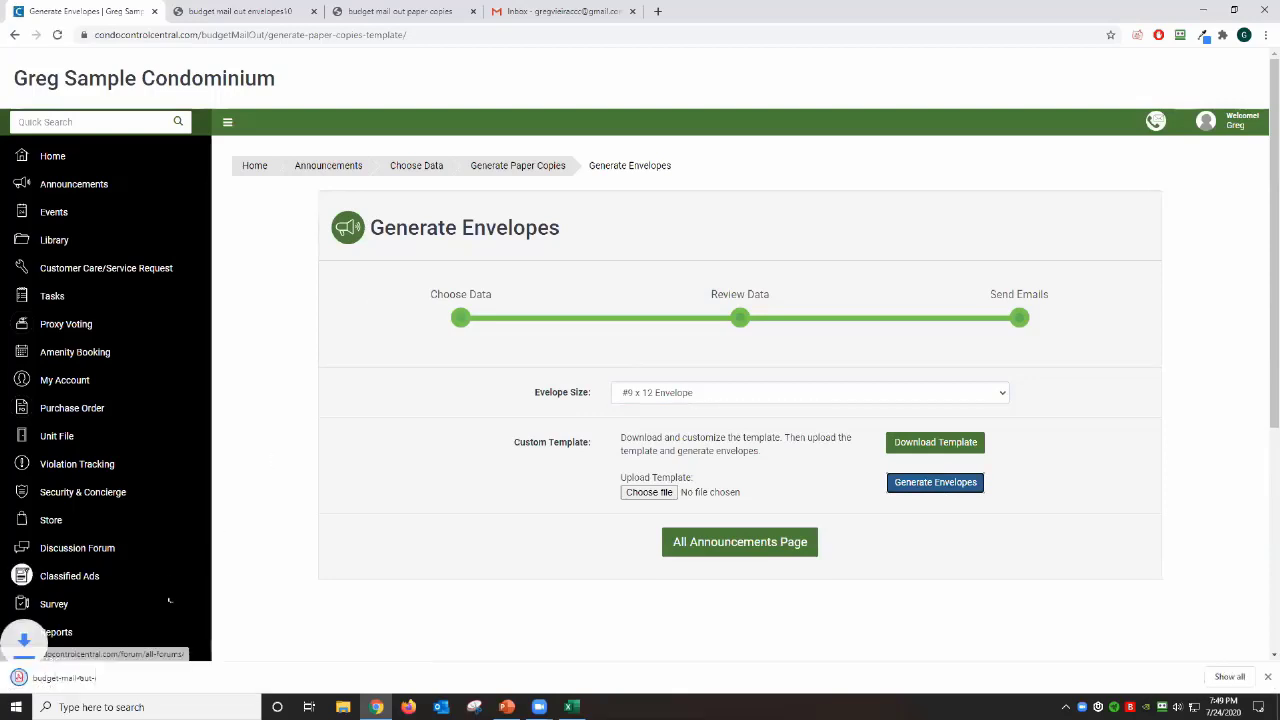
left_click(97, 679)
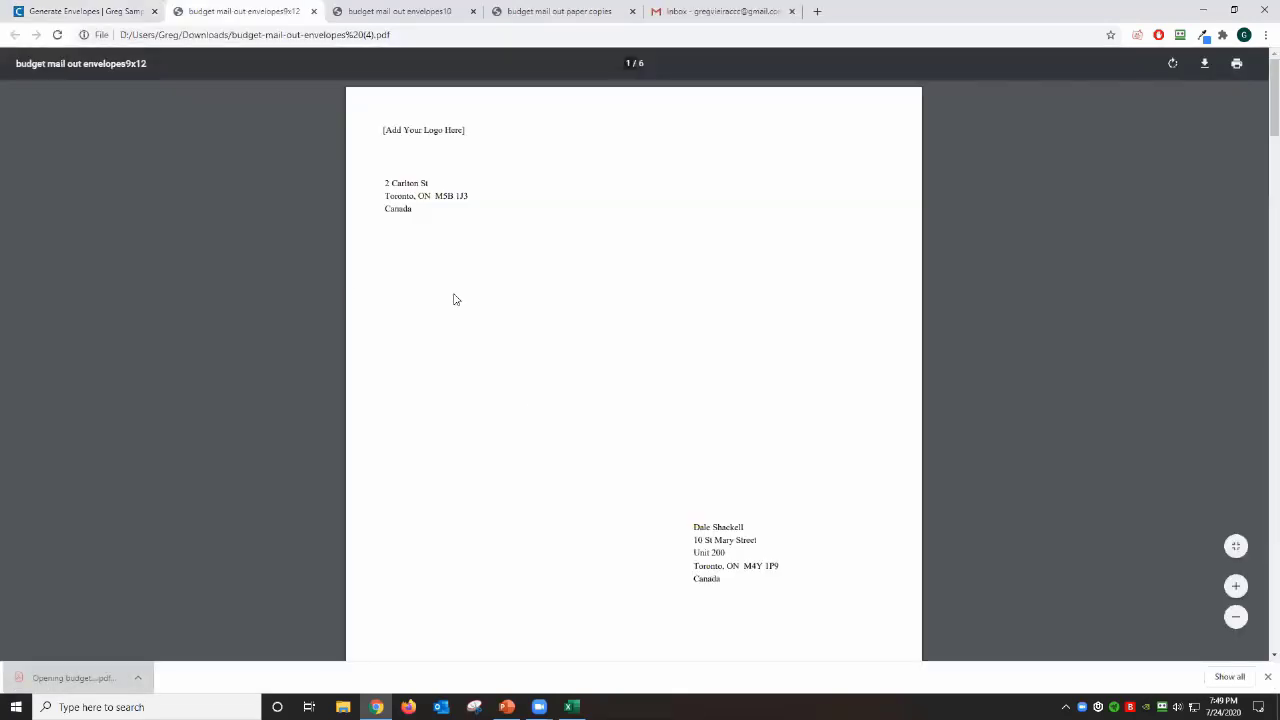
Step: Look over the 9 x 12 envelopes and download the custom envelope template from the envelope page
scroll(551, 331, "down", 2)
scroll(551, 331, "up", 2)
left_click(90, 11)
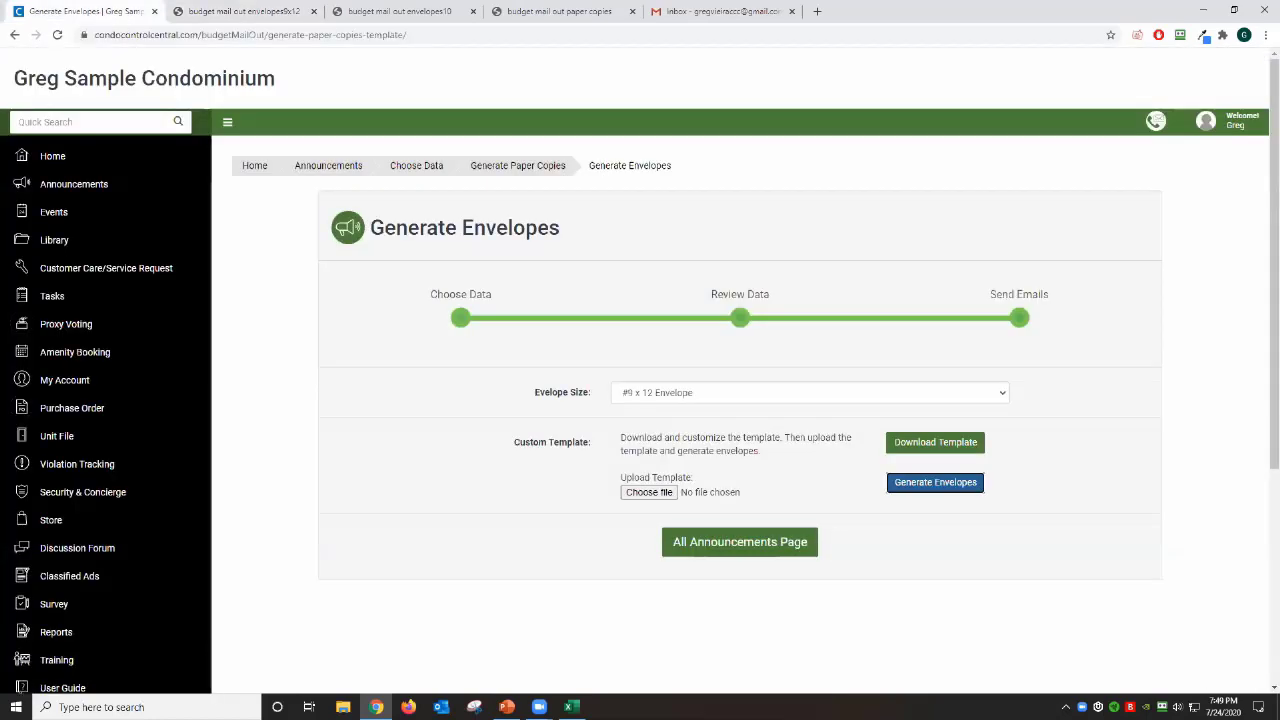
left_click(935, 442)
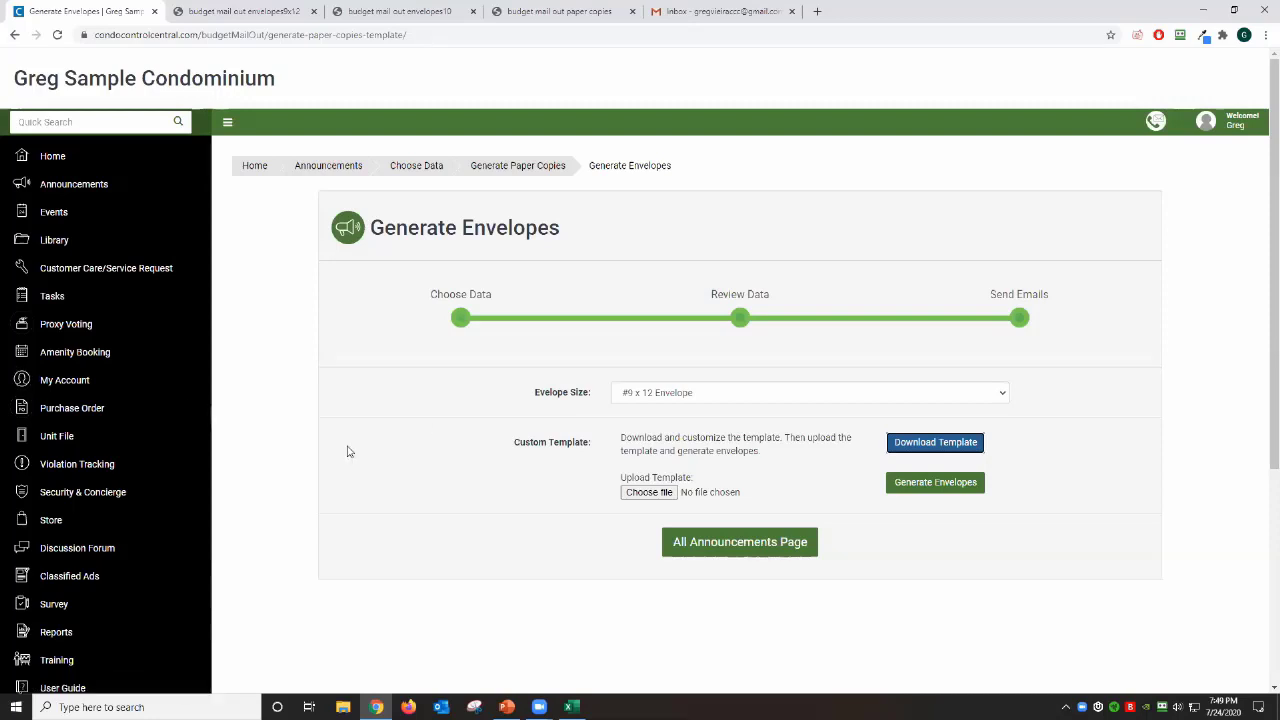
Step: Open the Unit File and find the e-mail address listed for the owner of unit 501
left_click(57, 436)
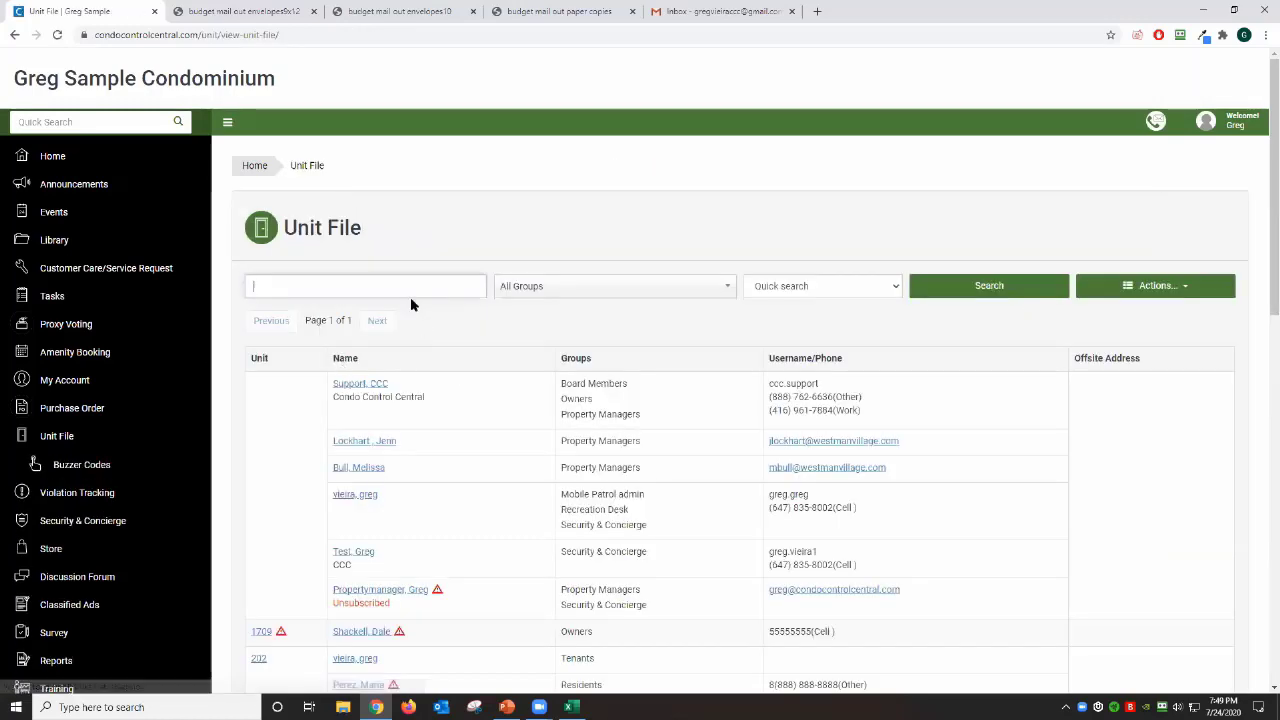
scroll(506, 357, "down", 10)
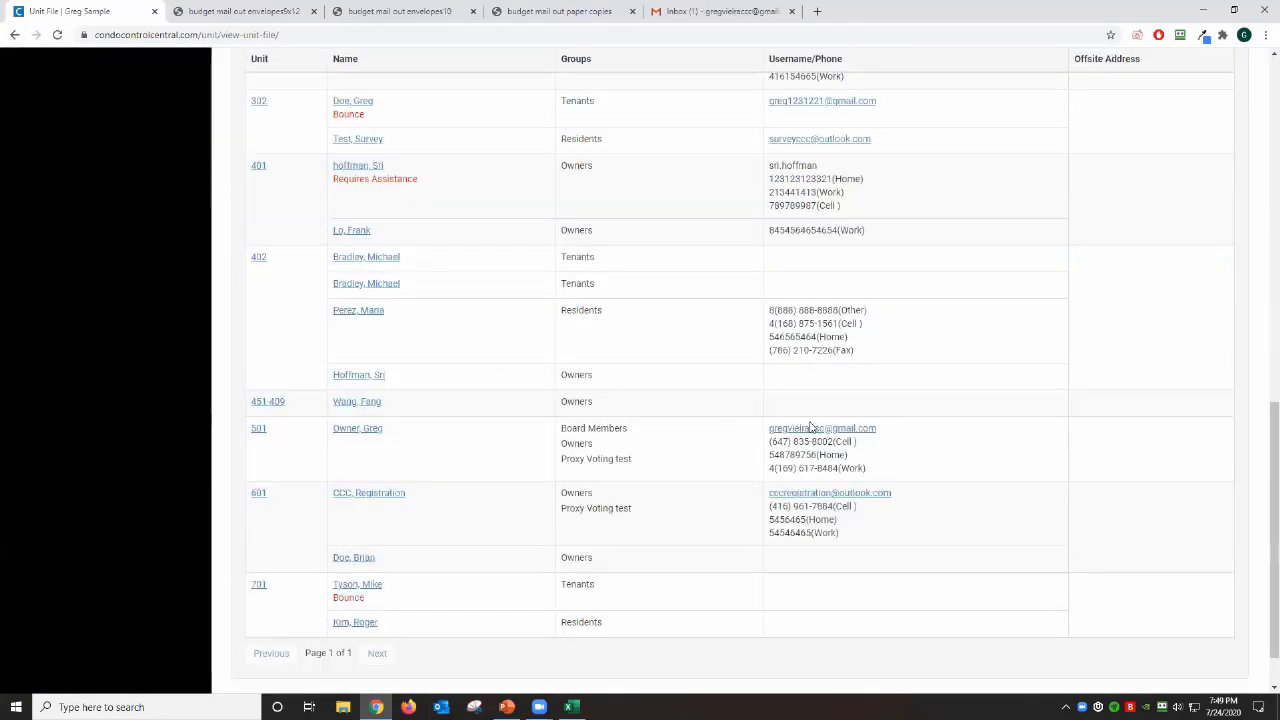
left_click_drag(905, 433, 766, 430)
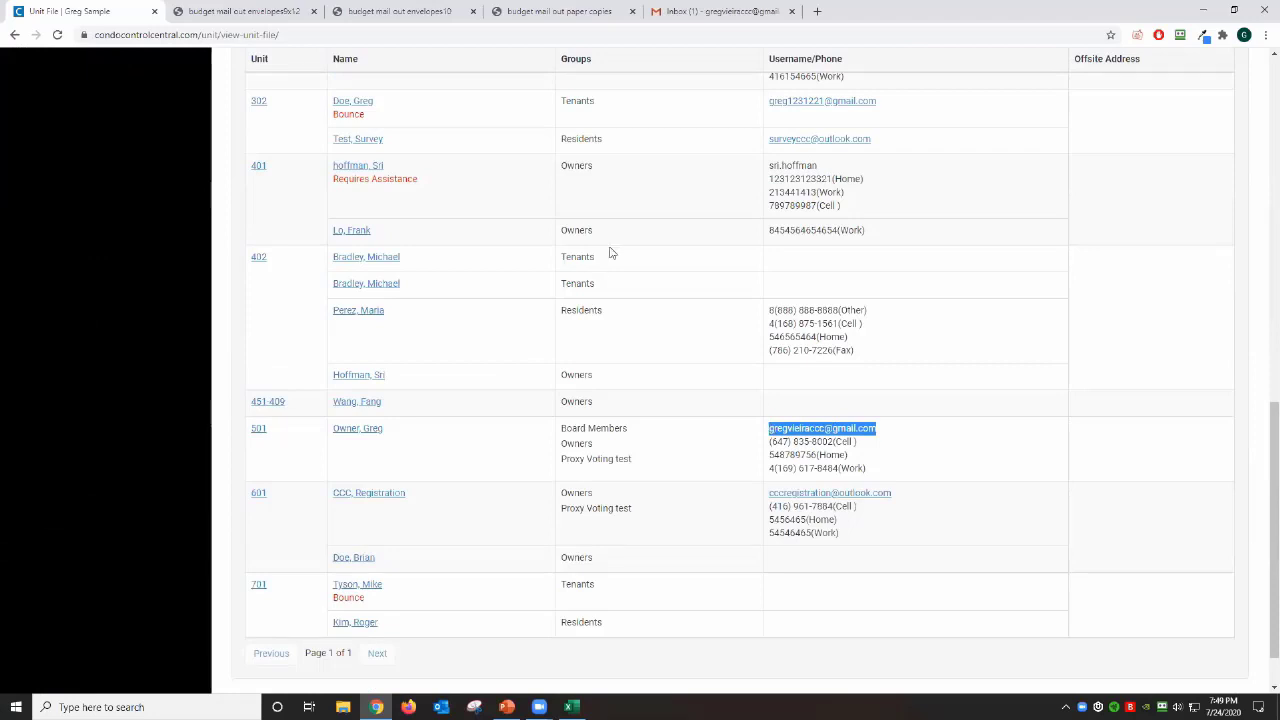
Step: Switch to the Gmail inbox, read the Budget Mailout Merge announcement e-mail and follow its link to view the announcement
left_click(715, 12)
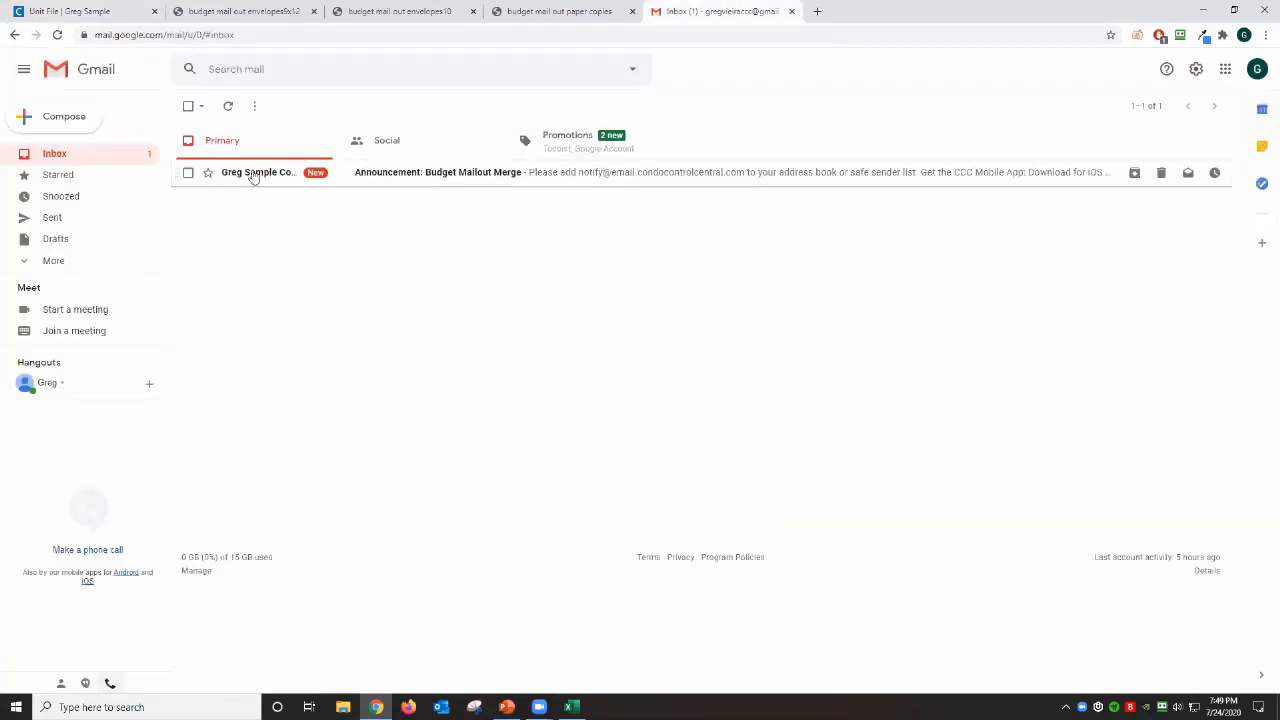
left_click(253, 174)
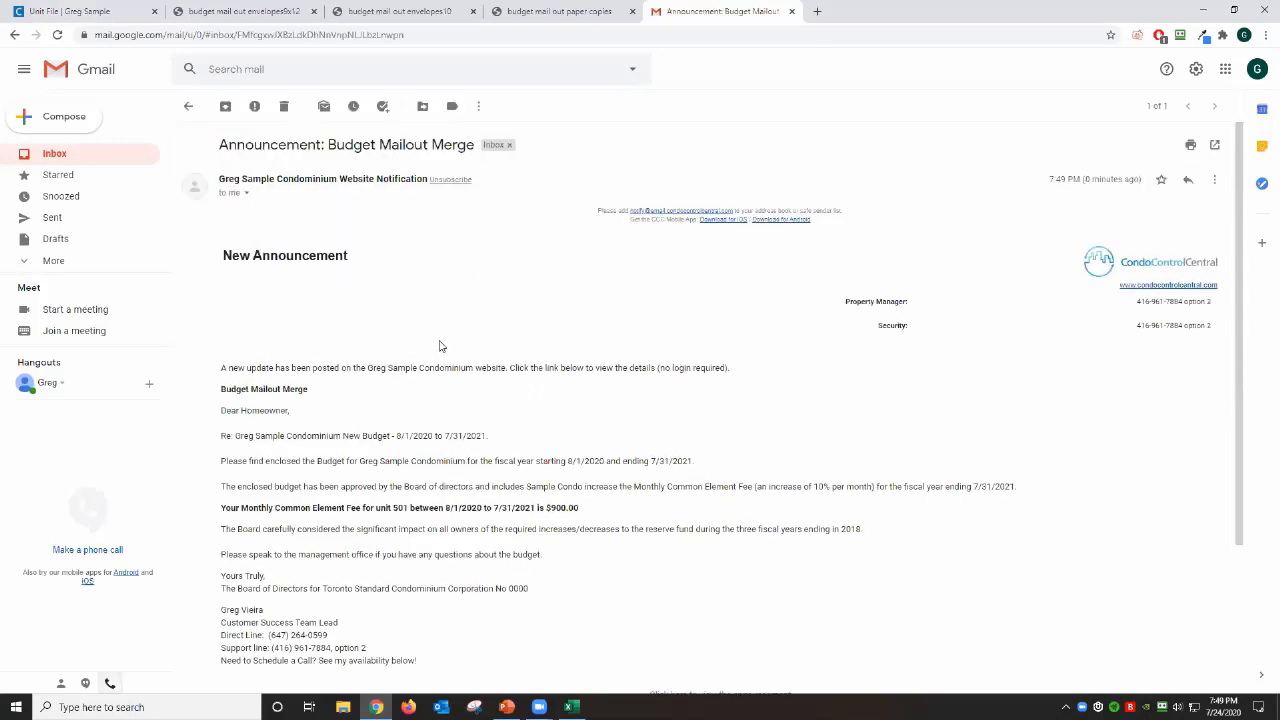
scroll(512, 307, "down", 1)
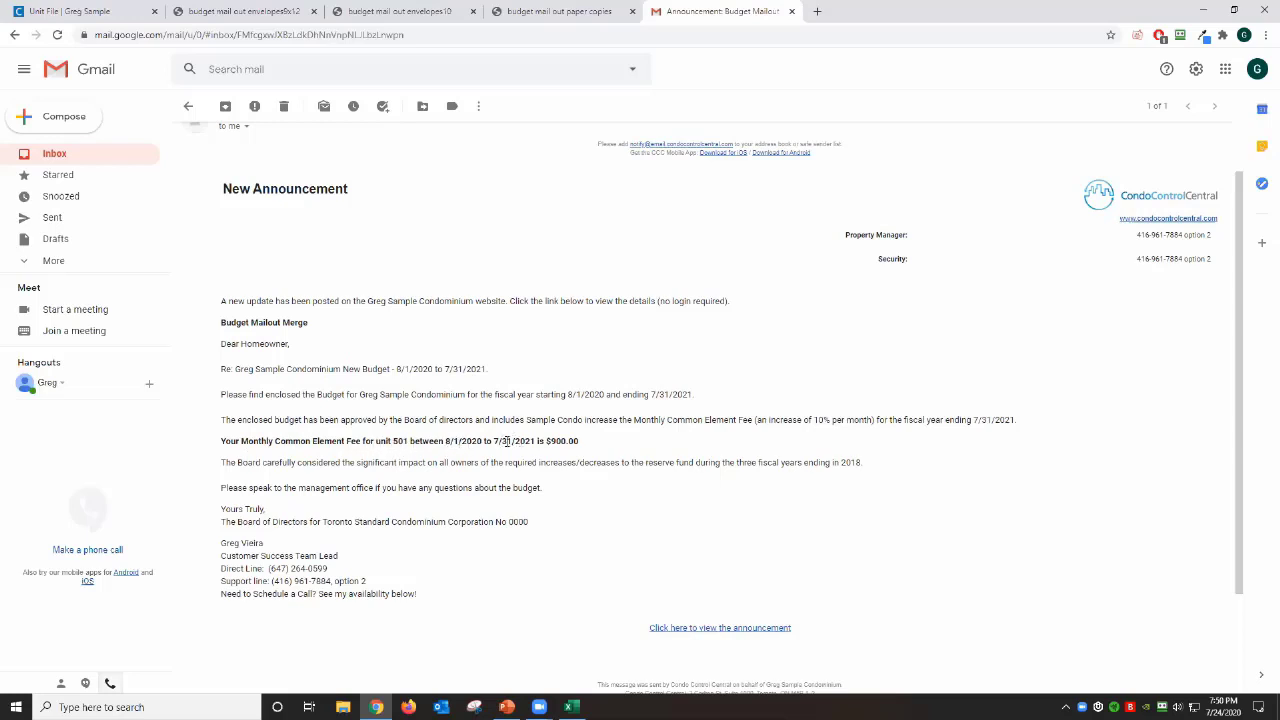
scroll(480, 390, "down", 3)
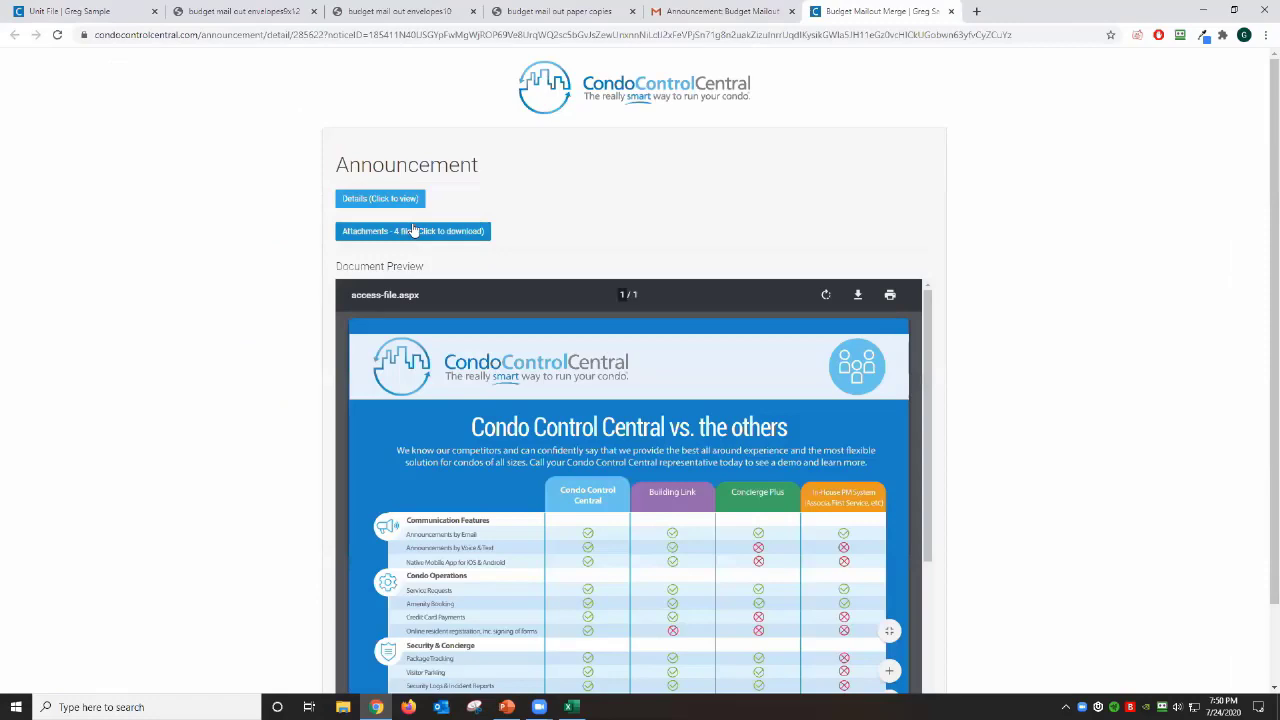
Step: Expand the announcement's attachments and details, and review the merged letter text for unit 501
left_click(420, 230)
left_click(380, 198)
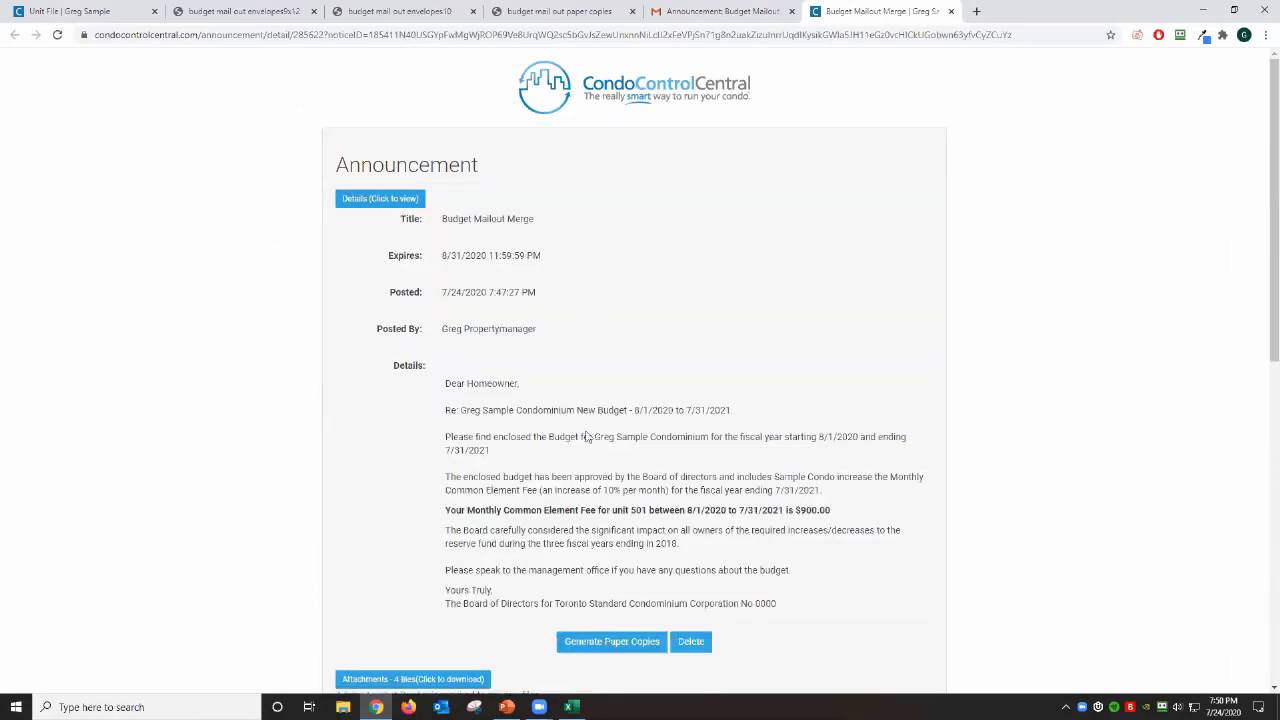
scroll(630, 350, "down", 2)
left_click_drag(446, 290, 630, 390)
Step: Return to the condominium's Unit File page and open the Announcements list
left_click(70, 11)
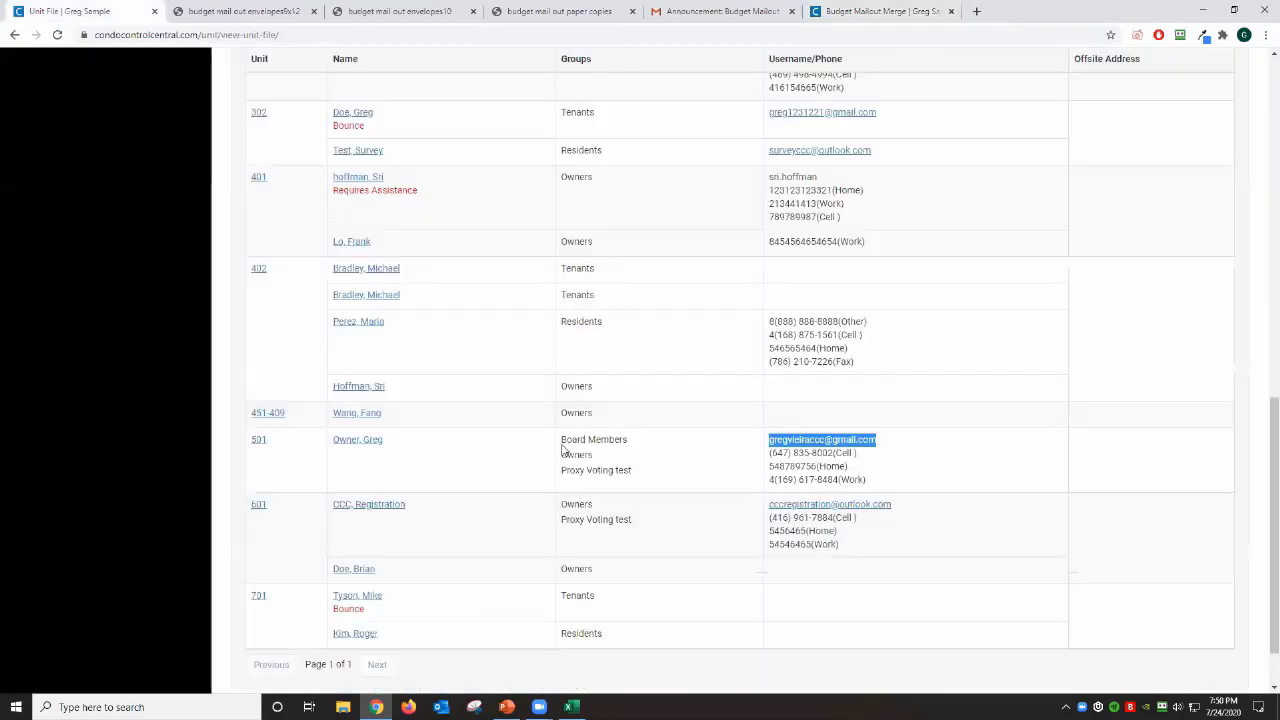
scroll(431, 383, "up", 10)
left_click(111, 190)
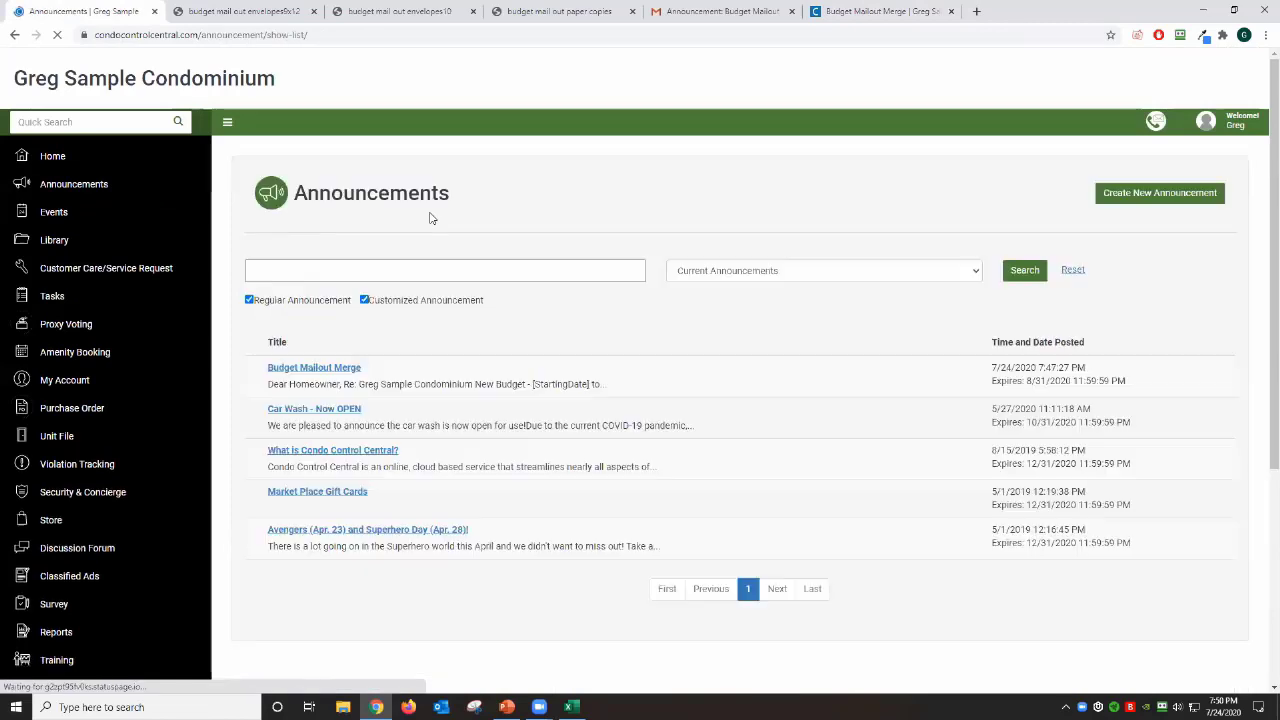